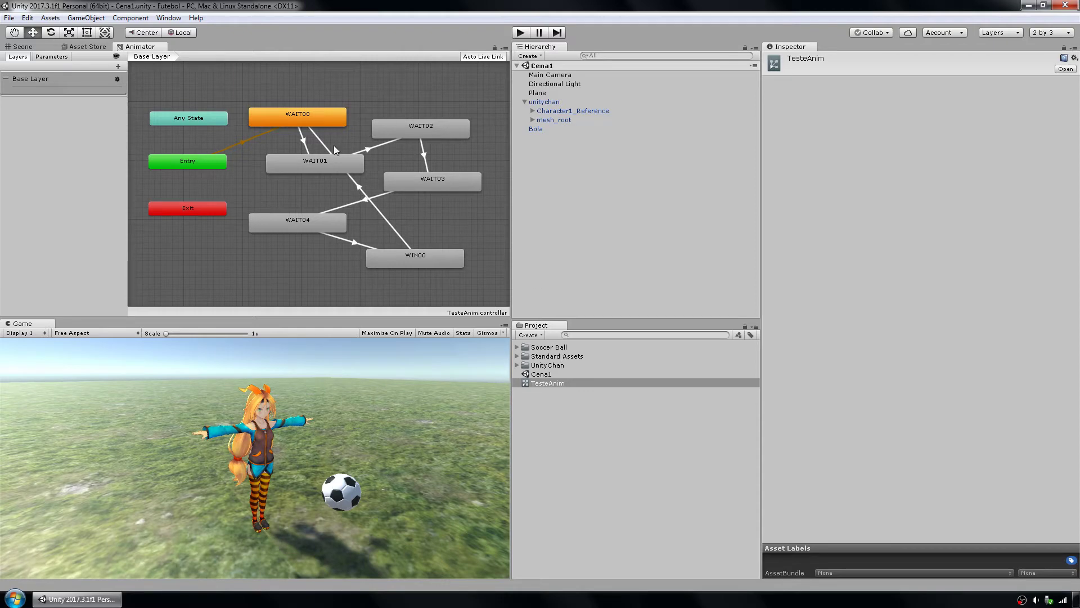
# - Delete all the animation states WAIT00, WAIT01, WAIT02, WAIT03, WAIT04 and WIN00 from the Base Layer graph
pyautogui.rightClick(328, 117)
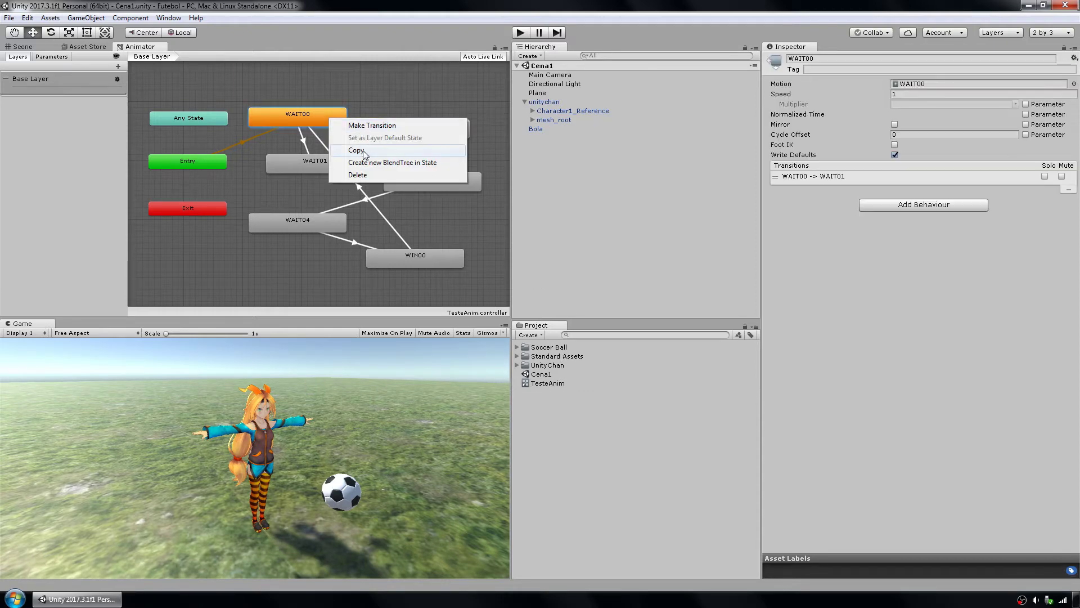
pyautogui.click(358, 175)
pyautogui.rightClick(329, 161)
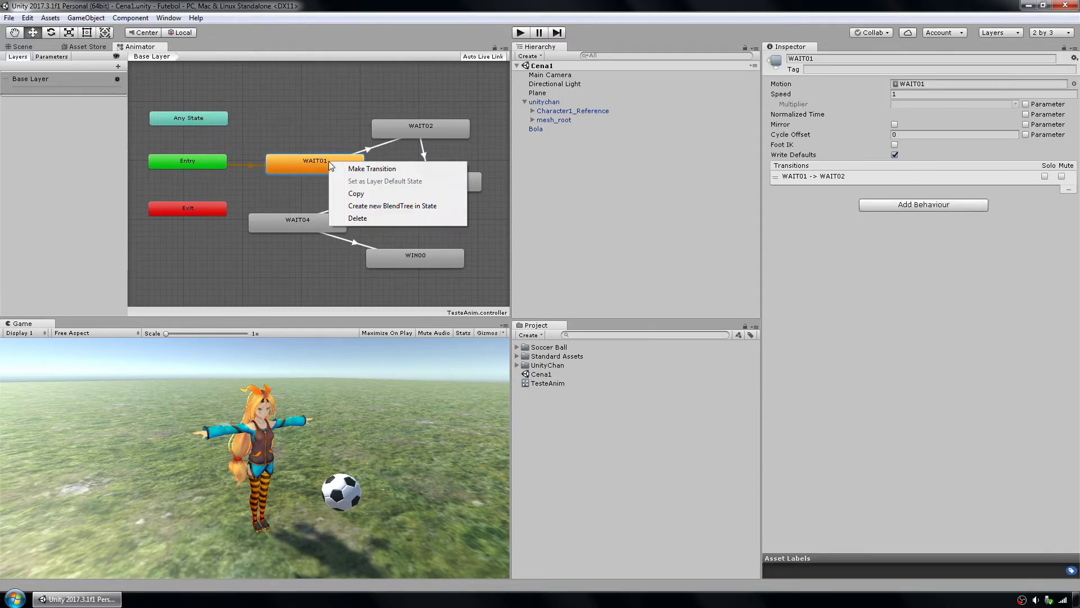
pyautogui.click(358, 217)
pyautogui.rightClick(319, 223)
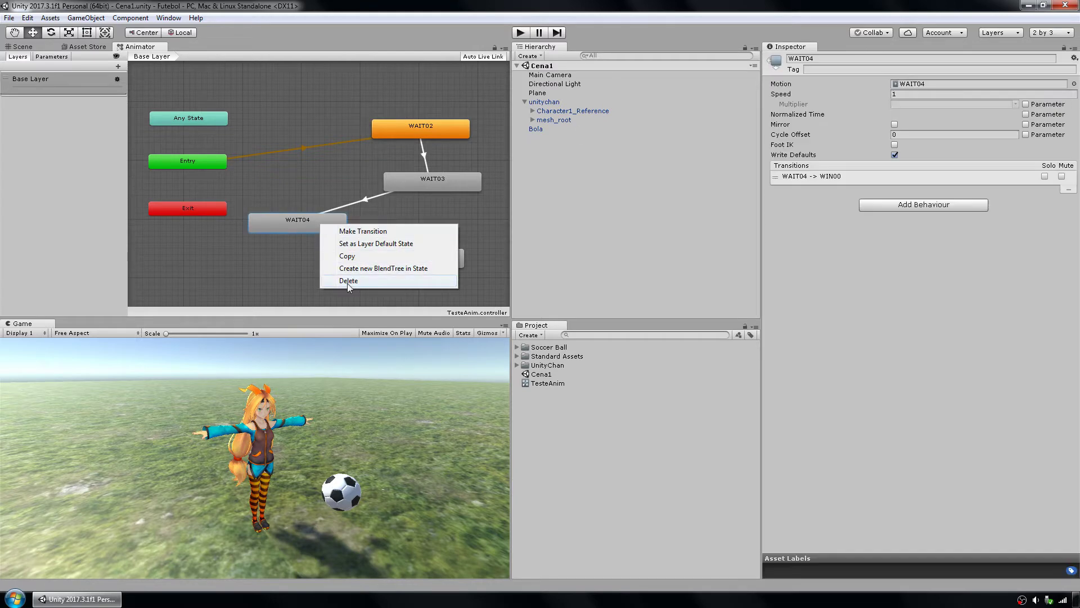
pyautogui.click(346, 282)
pyautogui.rightClick(386, 260)
pyautogui.click(413, 317)
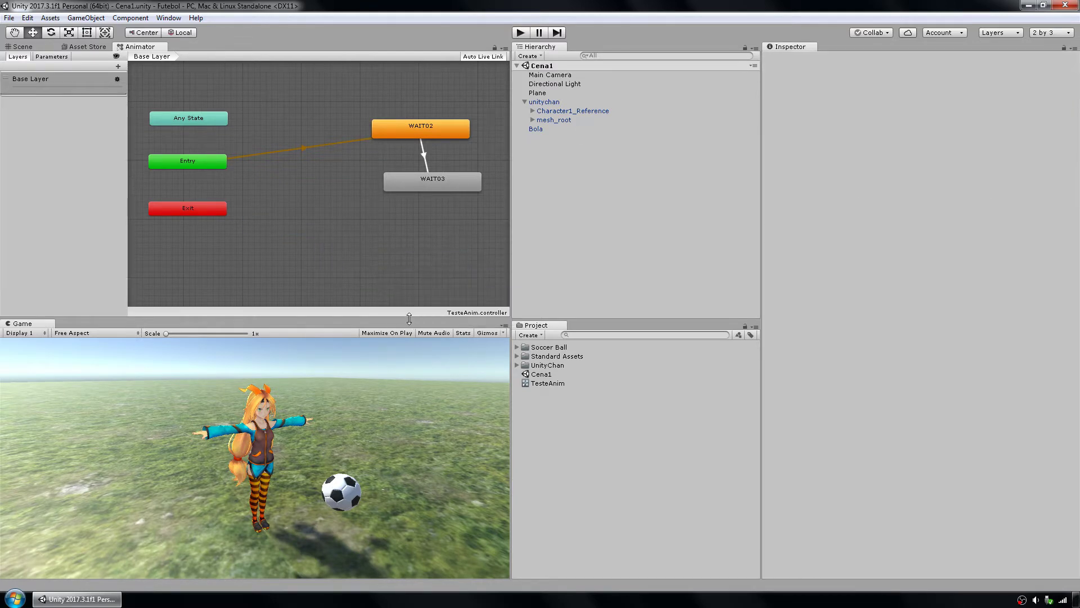
pyautogui.click(437, 178)
pyautogui.rightClick(436, 176)
pyautogui.click(470, 234)
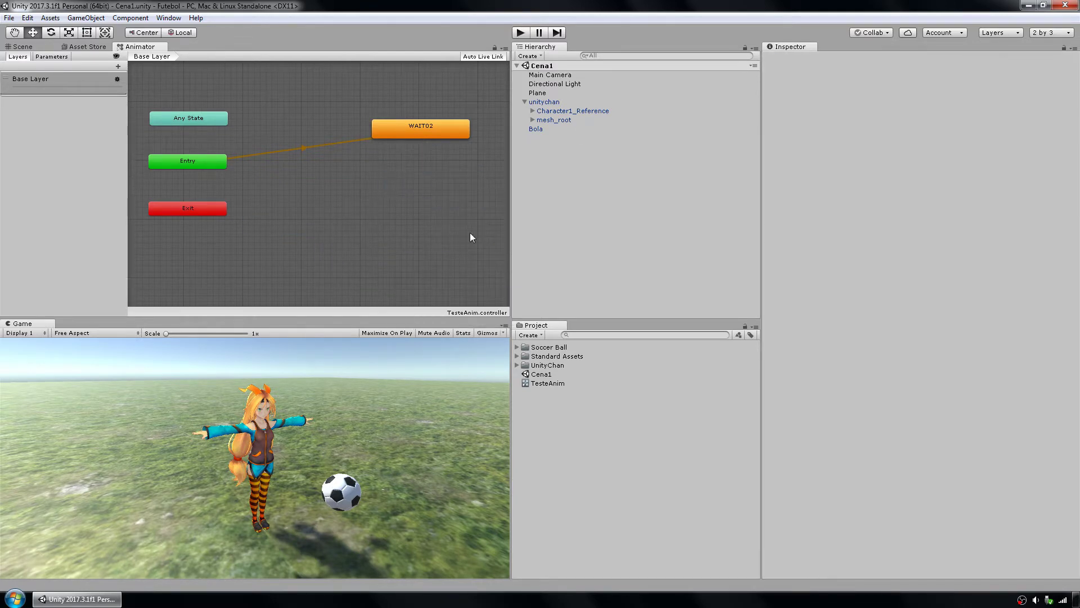
pyautogui.rightClick(444, 120)
pyautogui.rightClick(422, 130)
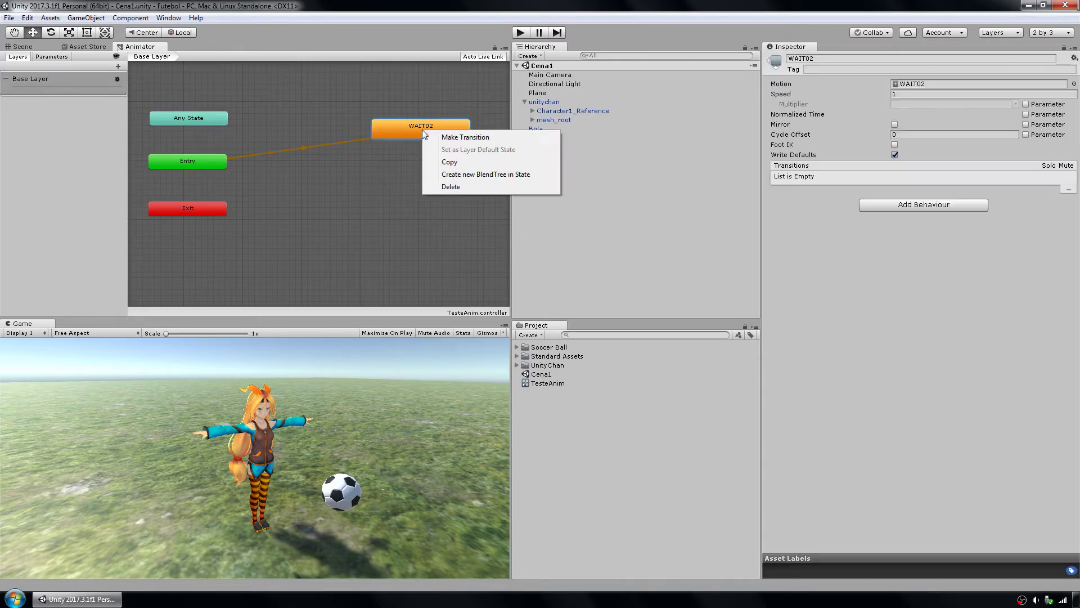
pyautogui.click(472, 187)
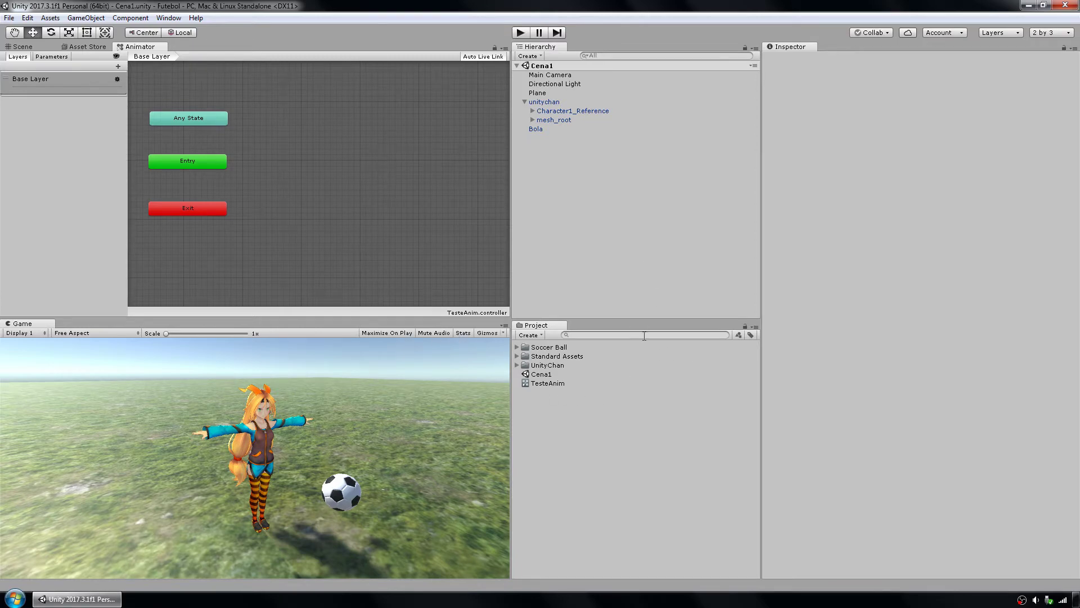
# - Filter the project assets by the AnimationClip type and add the WAIT00 clip to the animator graph beside Entry
pyautogui.click(737, 335)
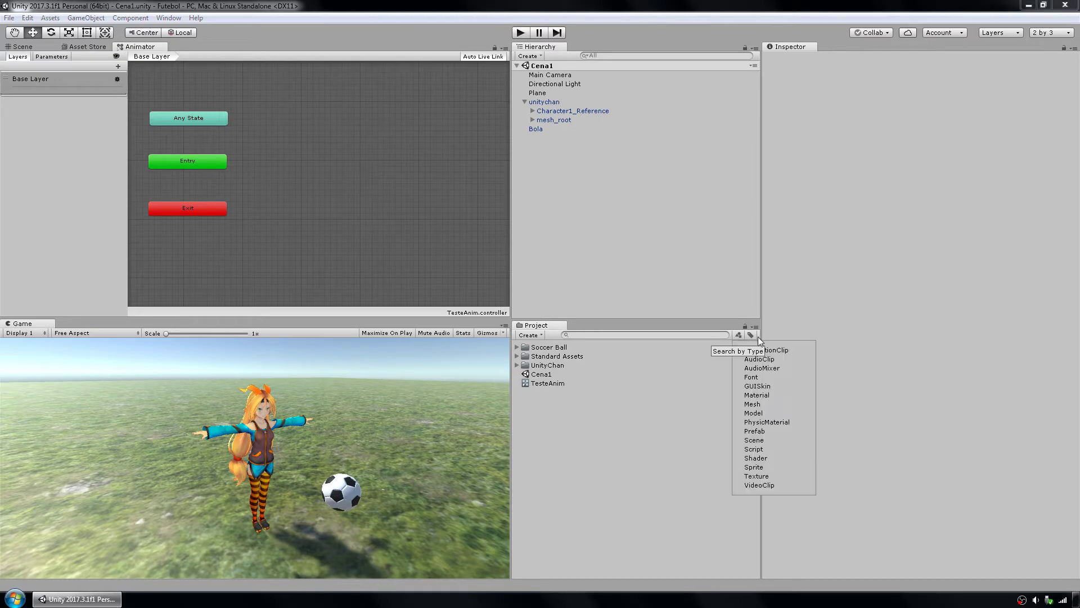
pyautogui.click(788, 350)
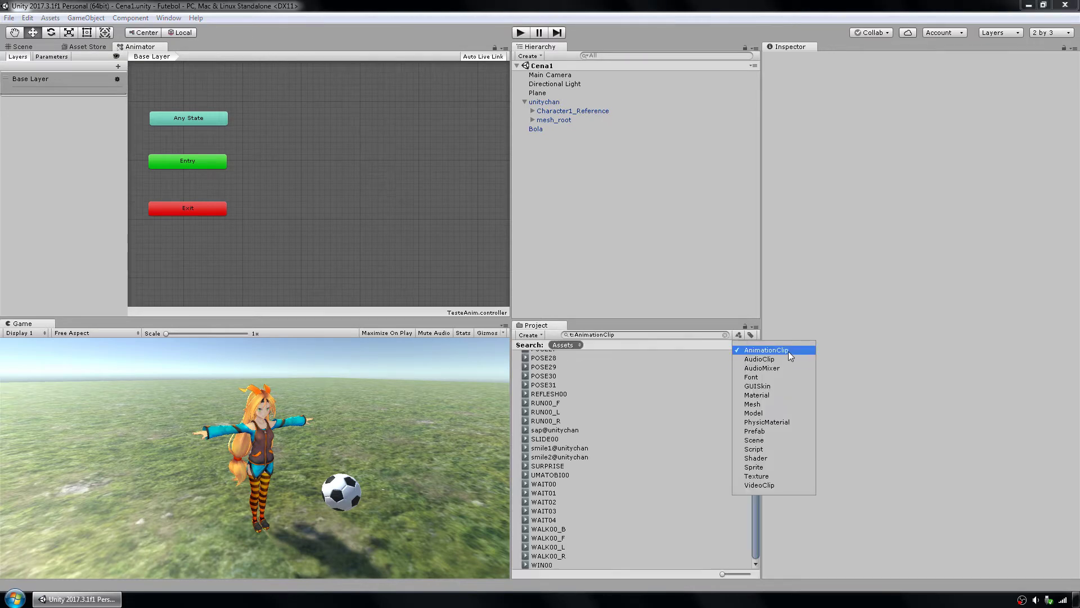
pyautogui.click(604, 476)
pyautogui.click(552, 482)
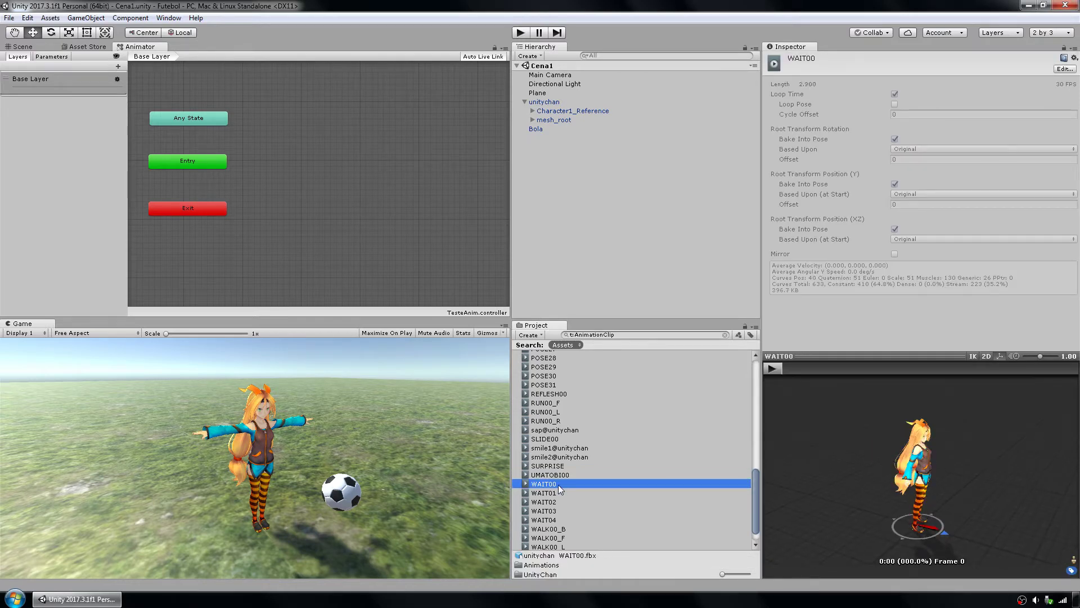
pyautogui.moveTo(558, 484); pyautogui.dragTo(305, 158)
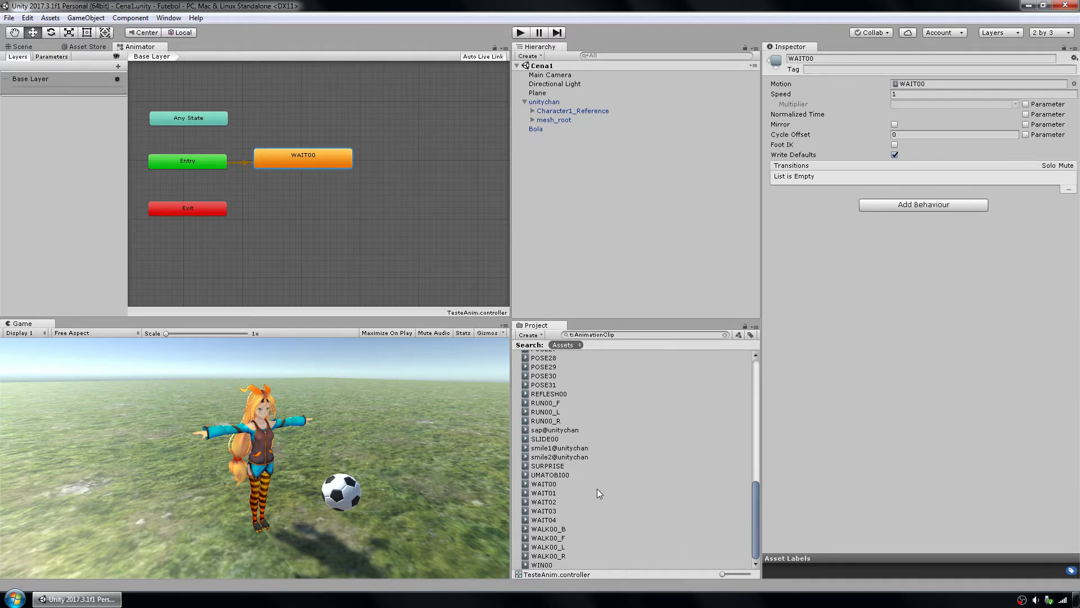
# - Preview the RUN00_R, RUN00_L and RUN00_F animation clips to compare their running motions
pyautogui.click(560, 420)
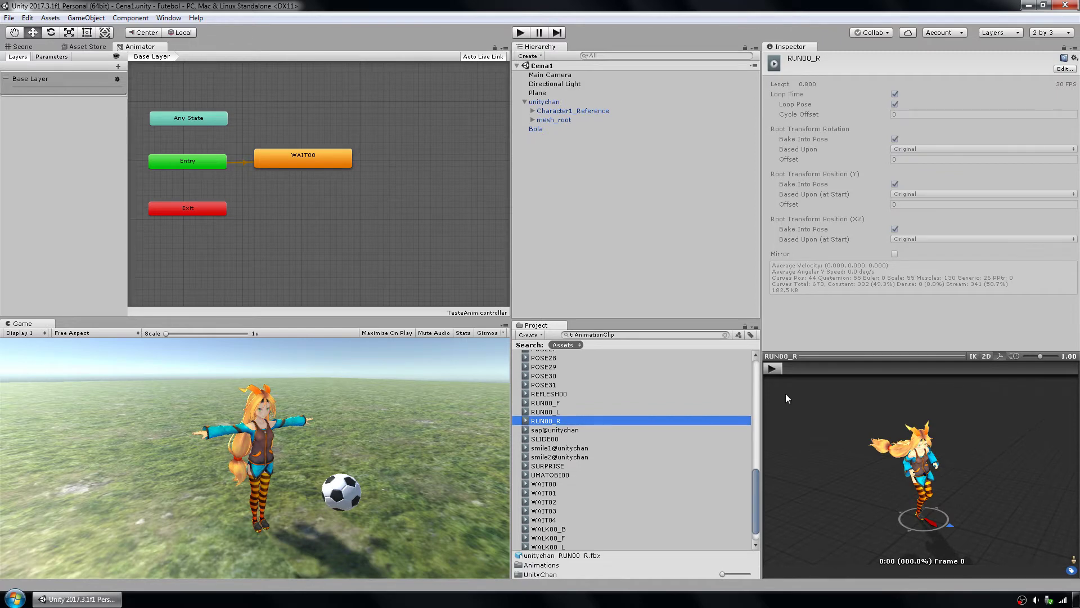
pyautogui.click(773, 369)
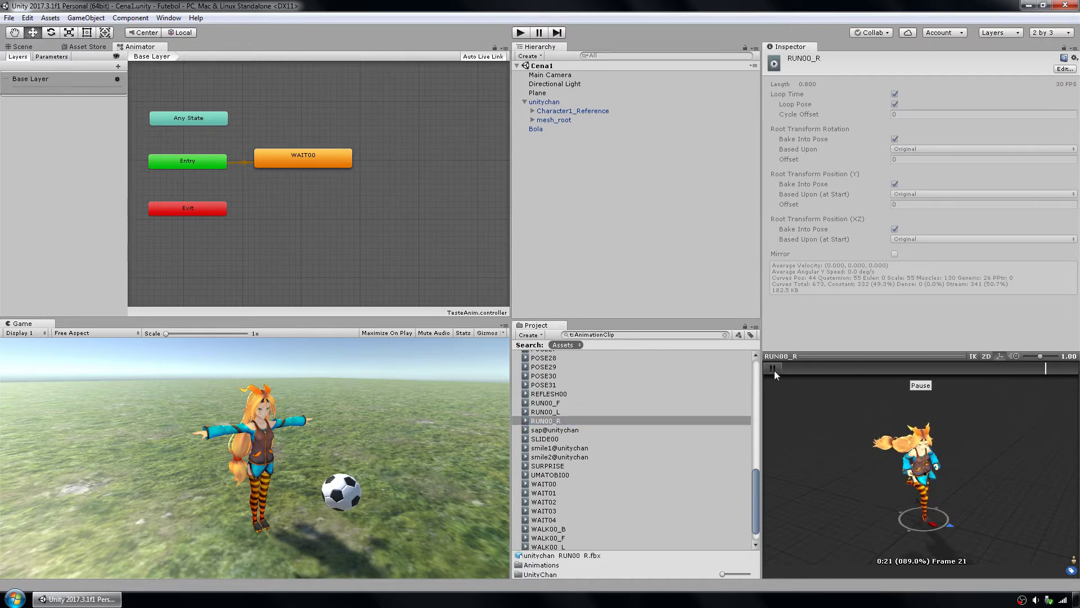
pyautogui.click(556, 420)
pyautogui.click(554, 415)
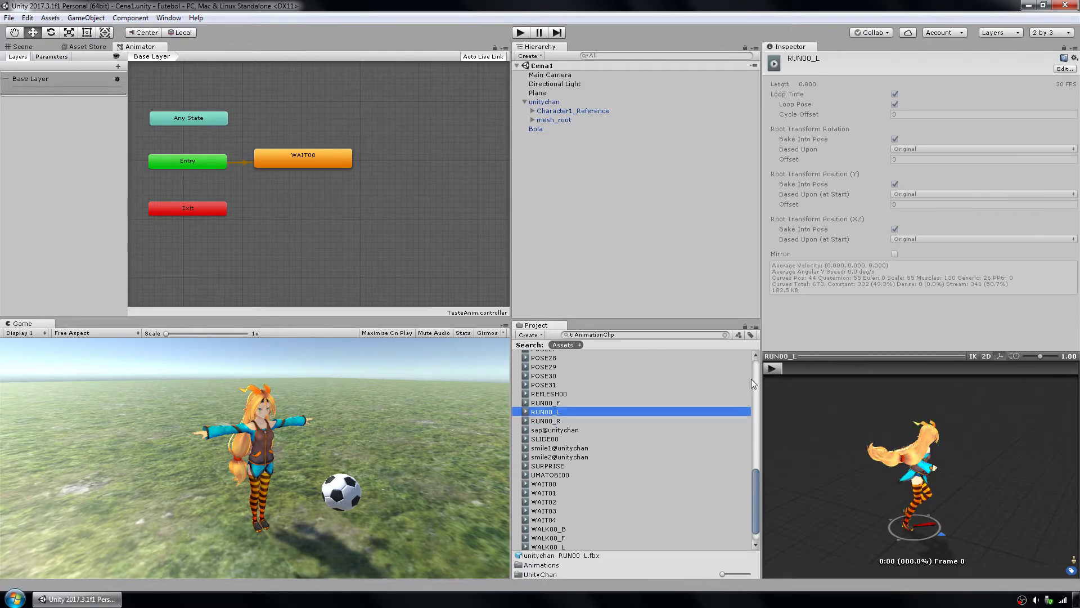
pyautogui.click(773, 369)
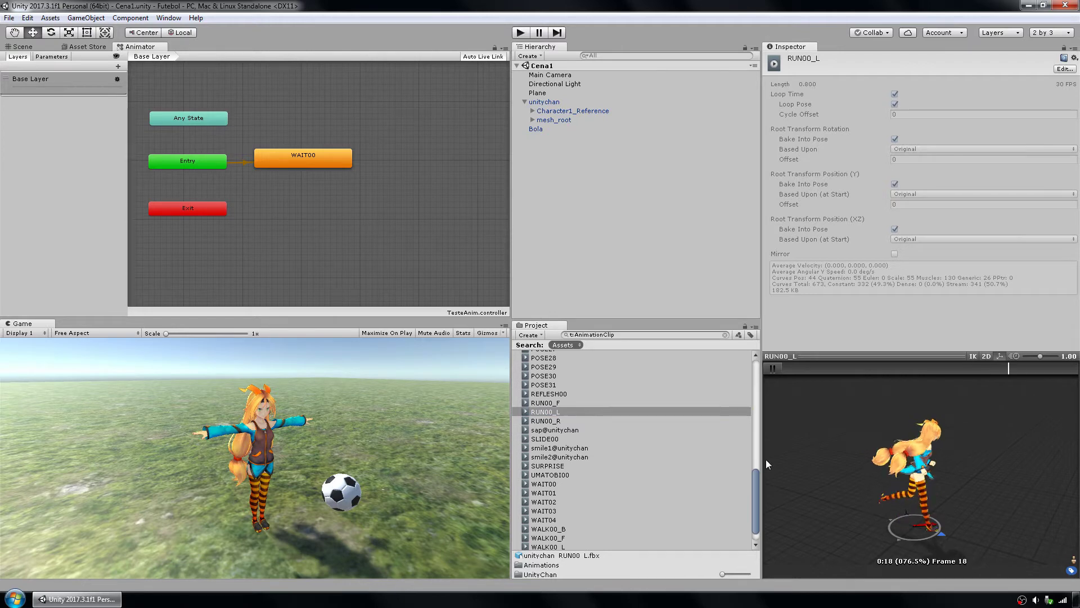
pyautogui.click(557, 403)
pyautogui.click(772, 370)
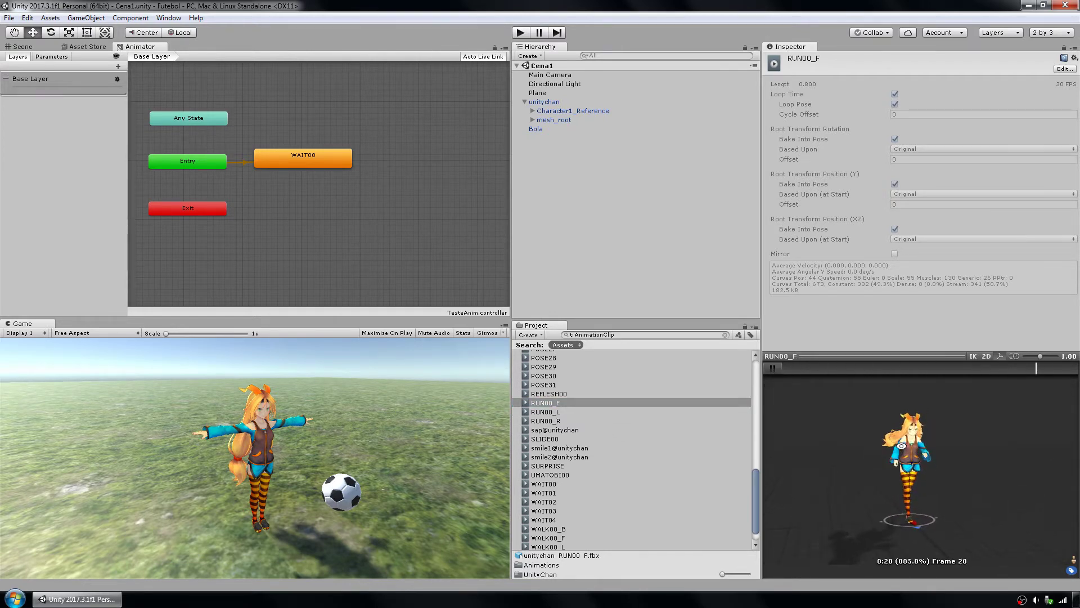
# - Add the RUN00_F clip as a state below WAIT00 and make a transition from WAIT00 to RUN00_F
pyautogui.moveTo(558, 403); pyautogui.dragTo(349, 211)
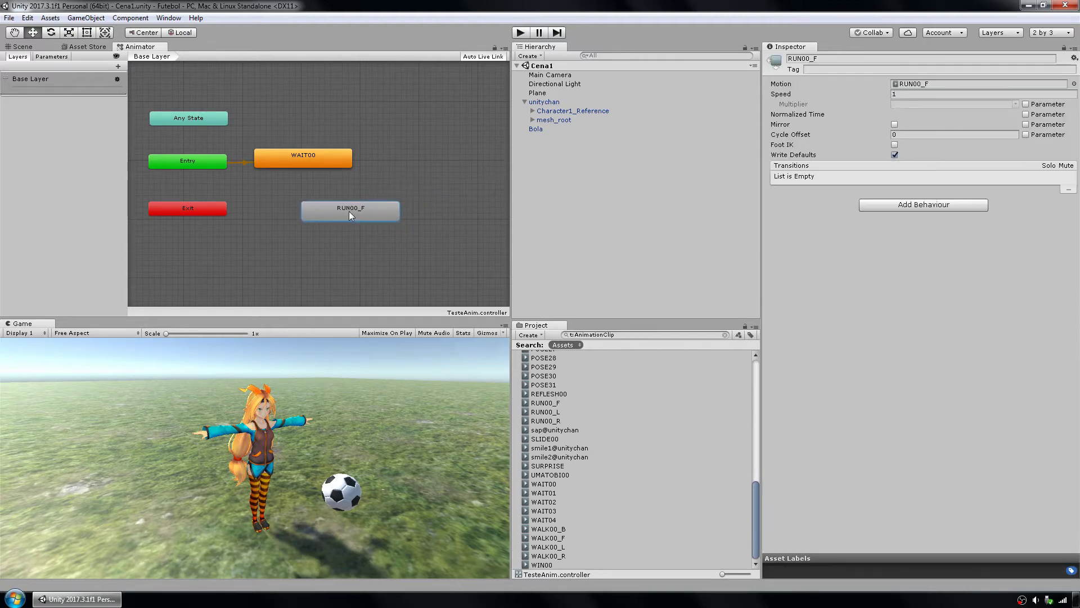
pyautogui.rightClick(331, 156)
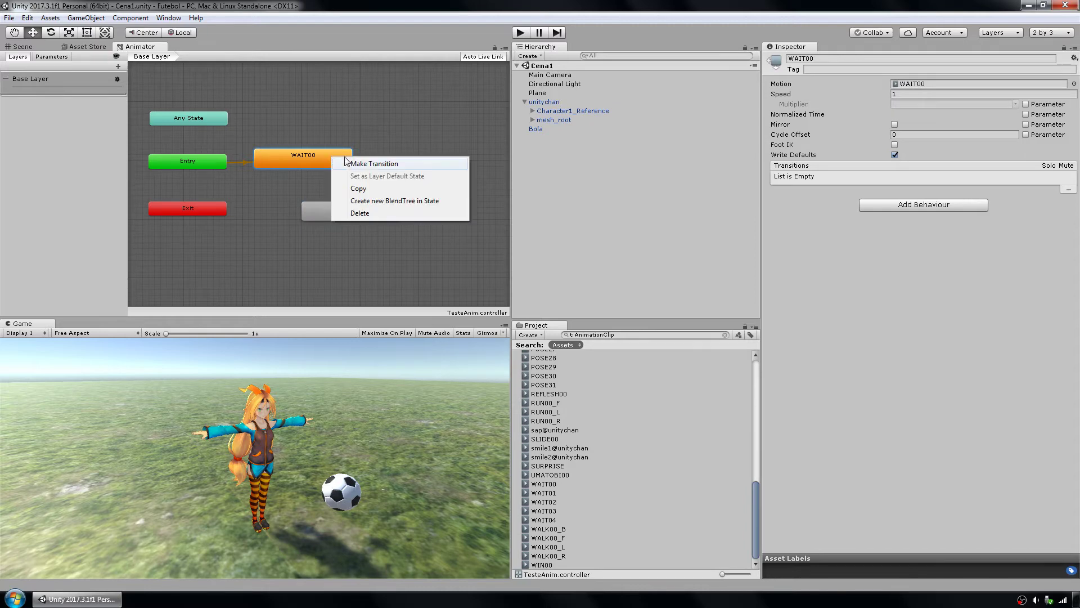
pyautogui.click(374, 164)
pyautogui.click(368, 210)
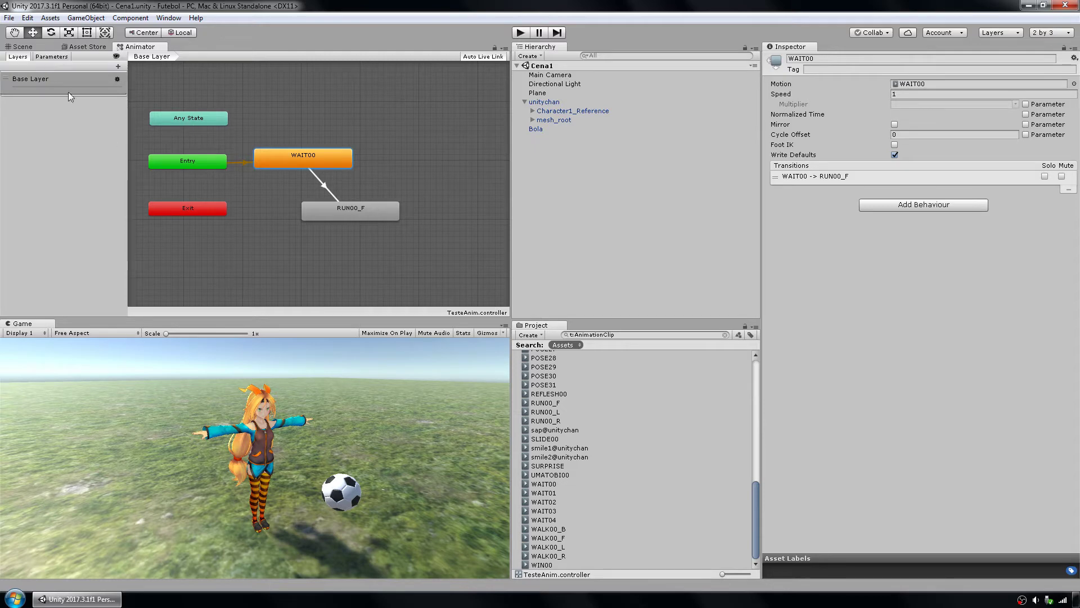
# - Create a Float animator parameter named Speed
pyautogui.click(52, 56)
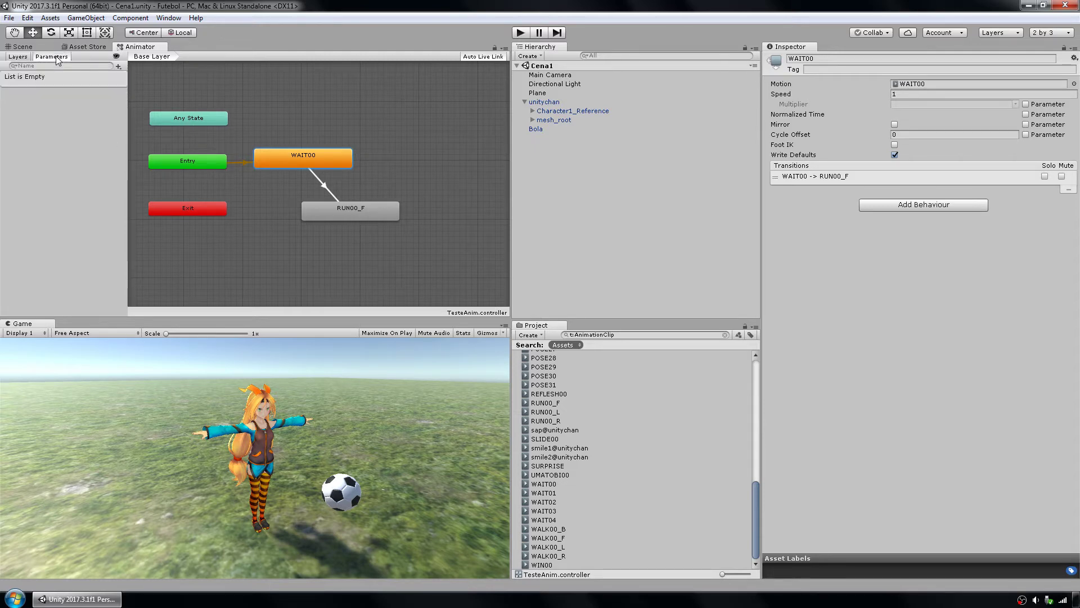
pyautogui.click(119, 68)
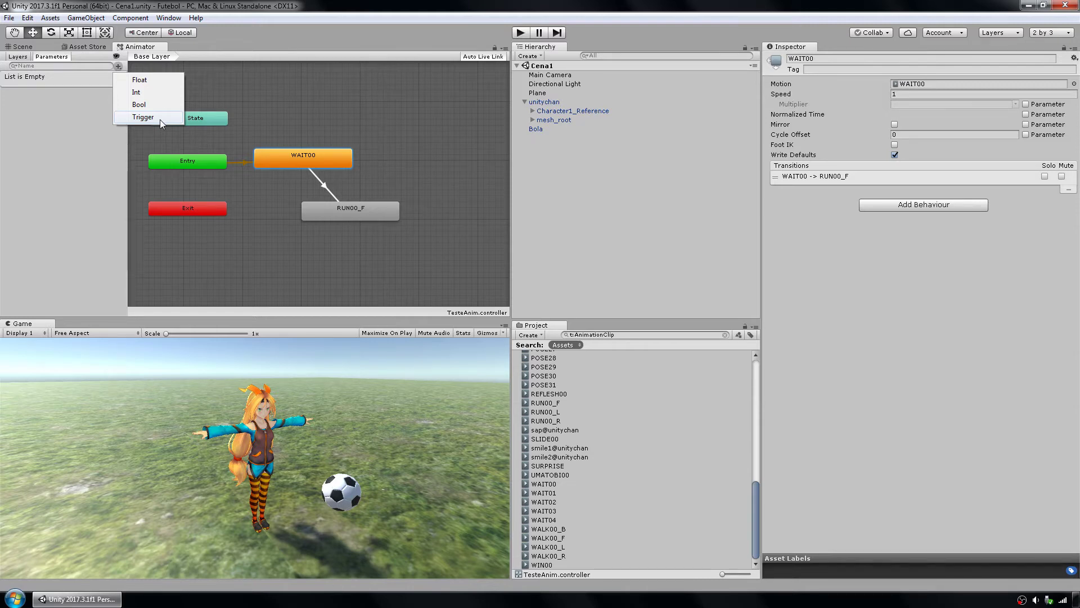
pyautogui.click(144, 81)
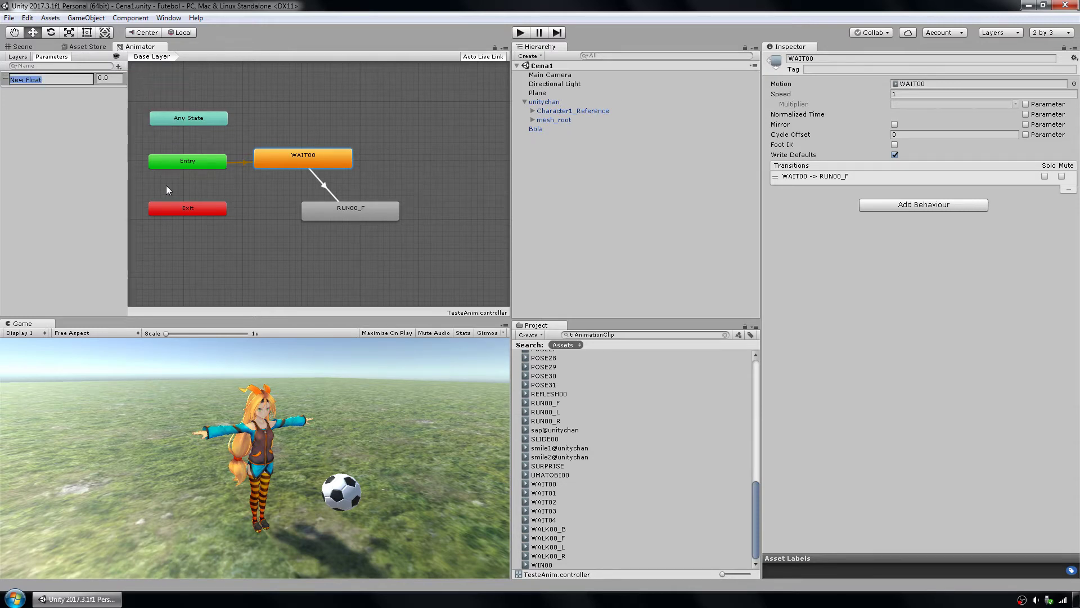
pyautogui.write('Speed')
pyautogui.press('Return')
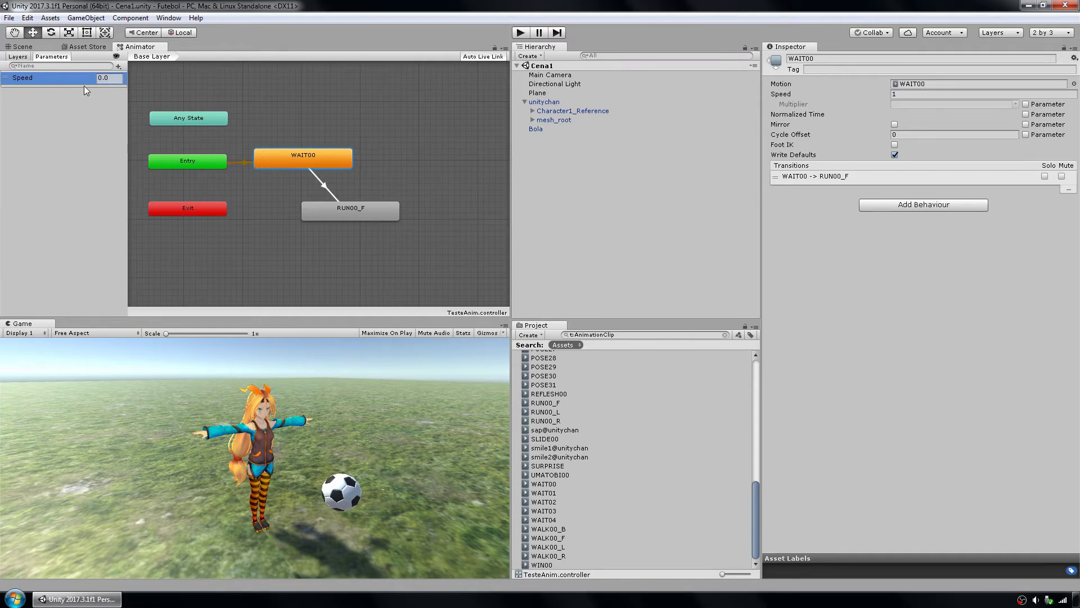
# - On the WAIT00 to RUN00_F transition, disable Has Exit Time and add the condition Speed Greater than 0.1
pyautogui.click(325, 187)
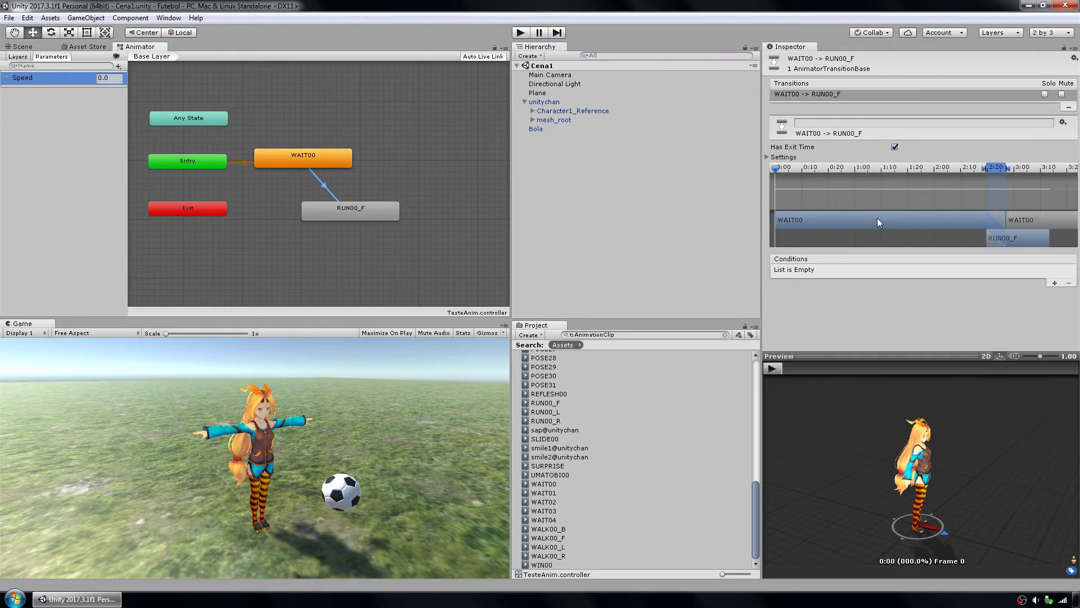
pyautogui.click(894, 147)
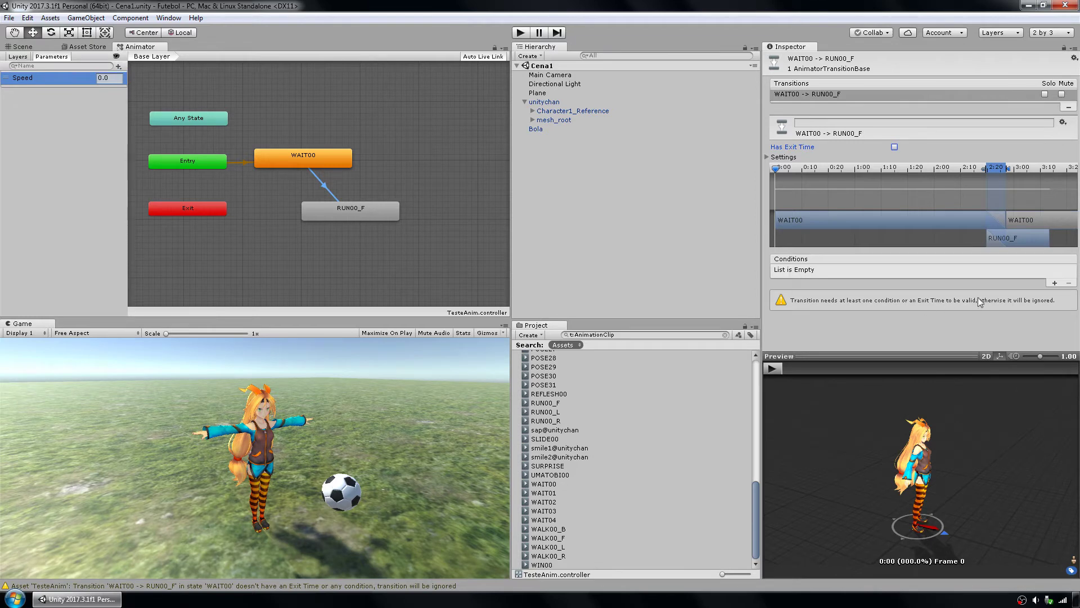
pyautogui.click(1055, 283)
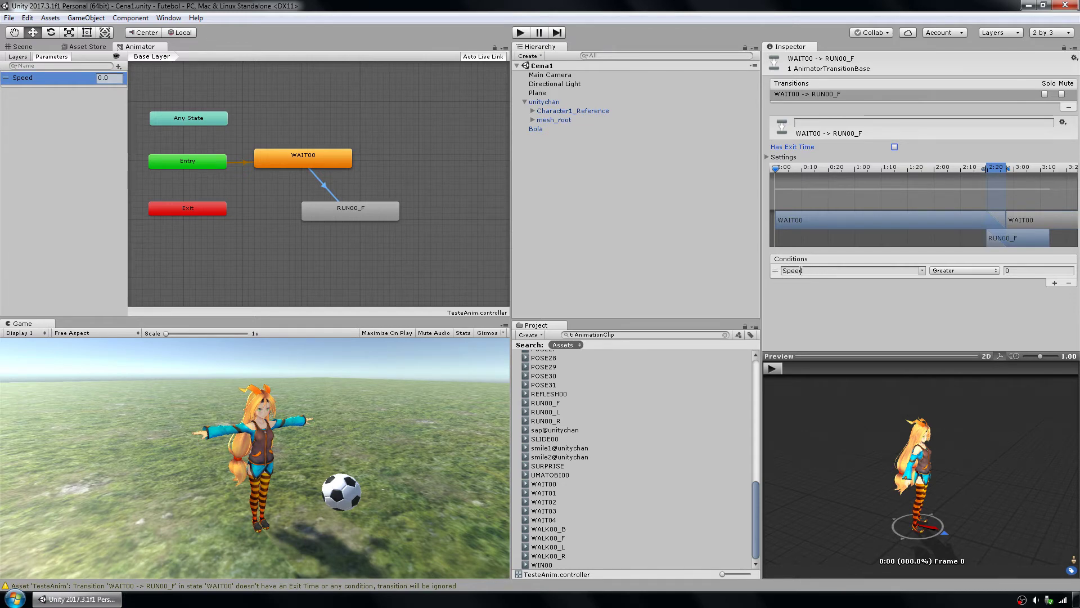
pyautogui.click(983, 275)
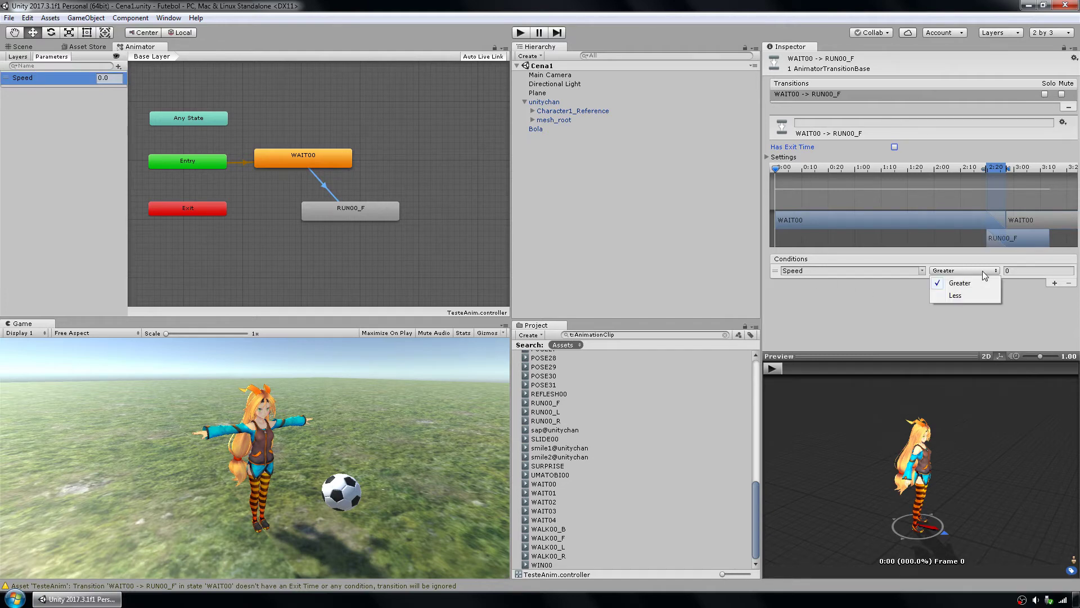
pyautogui.click(1018, 271)
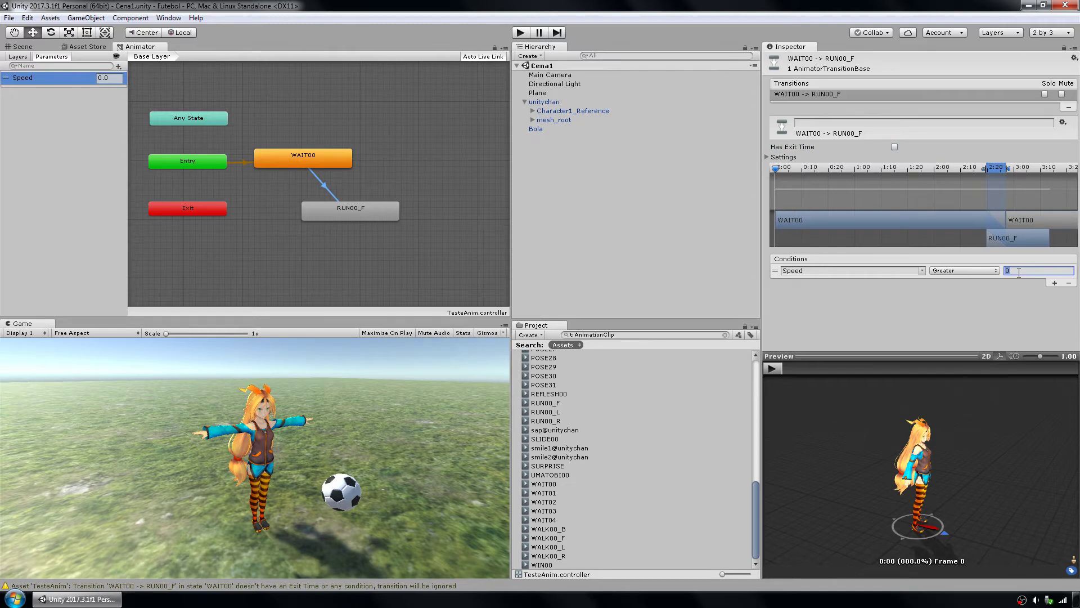
pyautogui.write('0.1')
# - Run the scene with Speed set to 0.2 to test the transition to running, and stop play mode
pyautogui.click(520, 32)
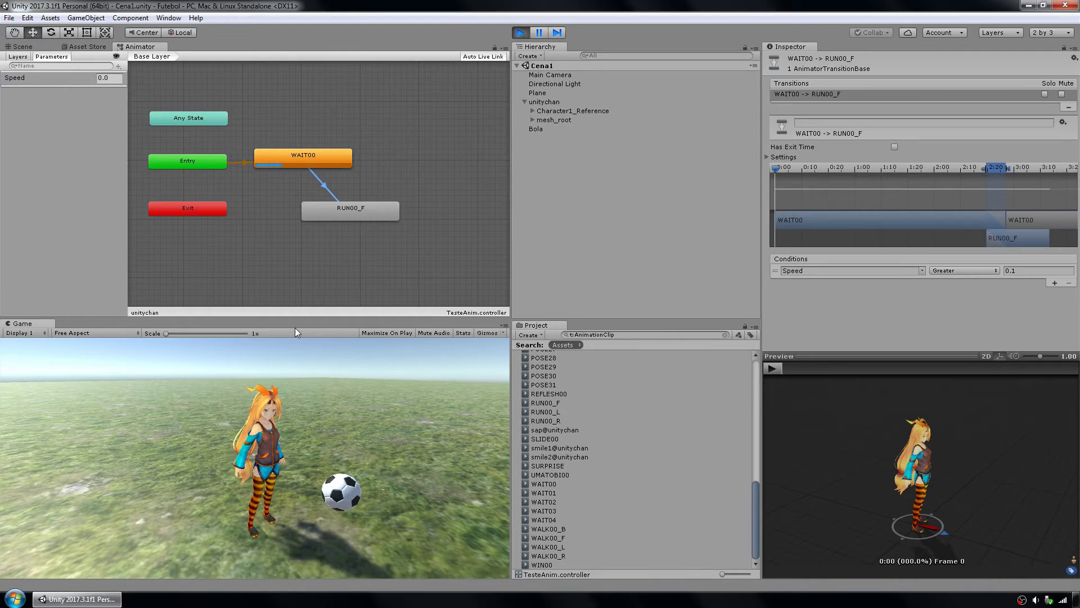
pyautogui.click(103, 79)
pyautogui.write('0.2')
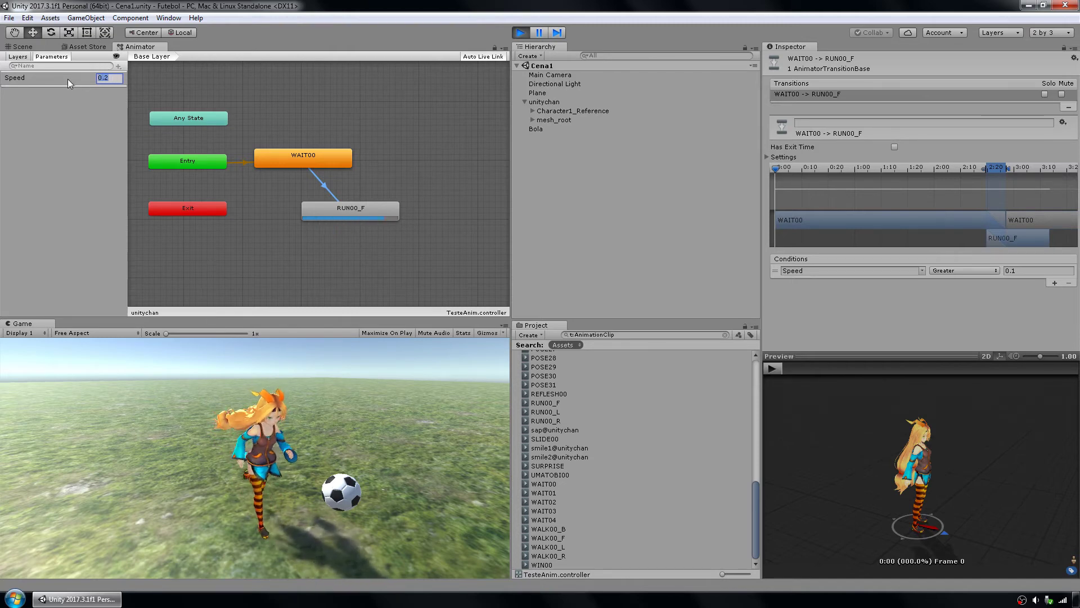
pyautogui.press('BackSpace')
pyautogui.press('BackSpace')
pyautogui.click(523, 35)
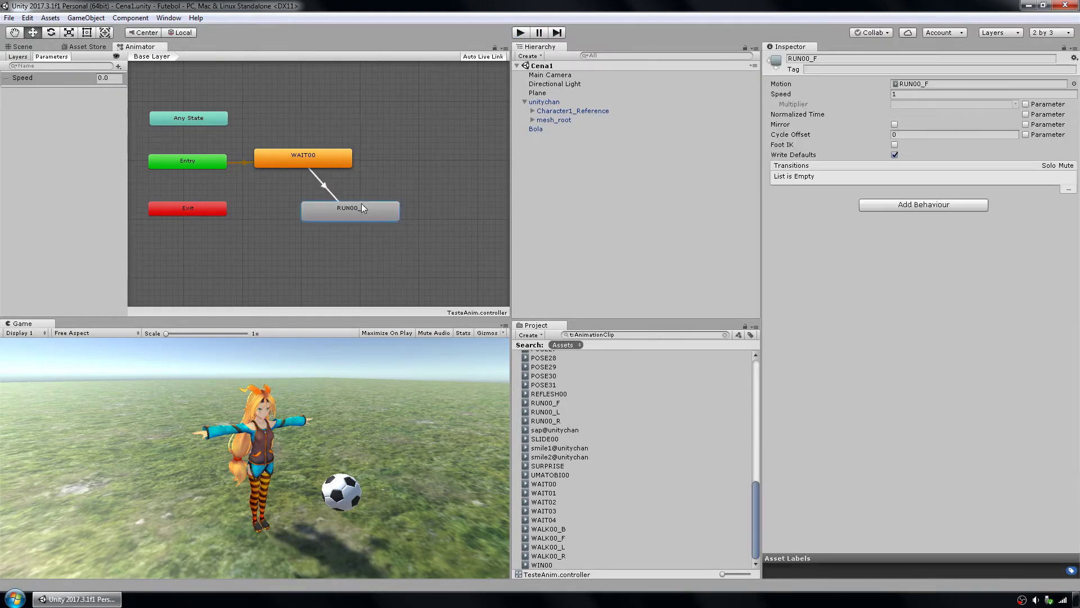
# - Make a return transition from the RUN00_F state to the WAIT00 state
pyautogui.rightClick(362, 206)
pyautogui.click(405, 211)
pyautogui.click(330, 155)
# - On the RUN00_F to WAIT00 transition, disable Has Exit Time and add the condition Speed Less than 0.1
pyautogui.click(330, 187)
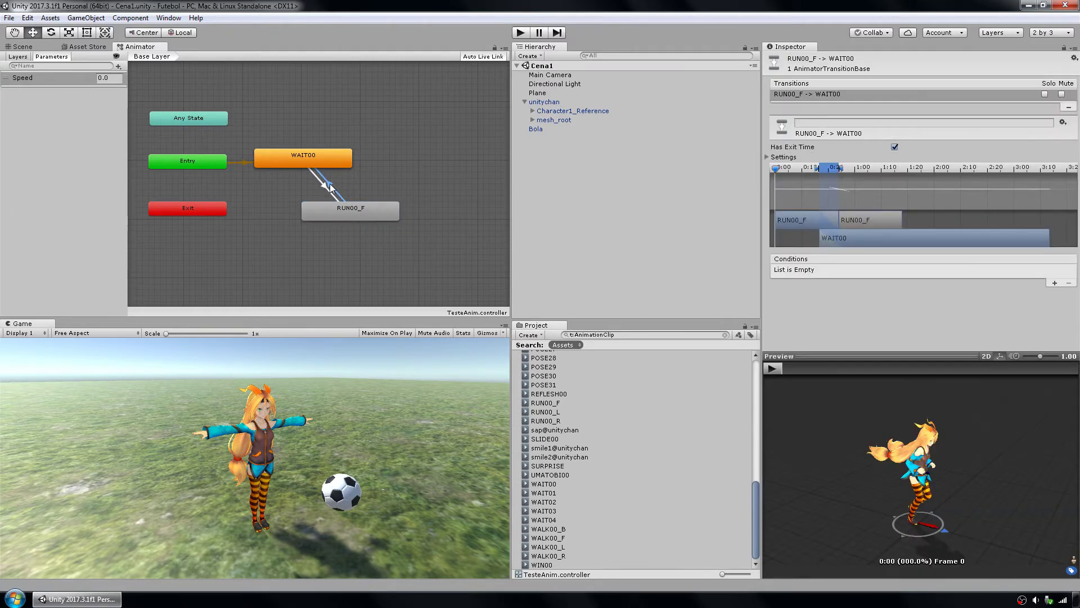
pyautogui.click(894, 147)
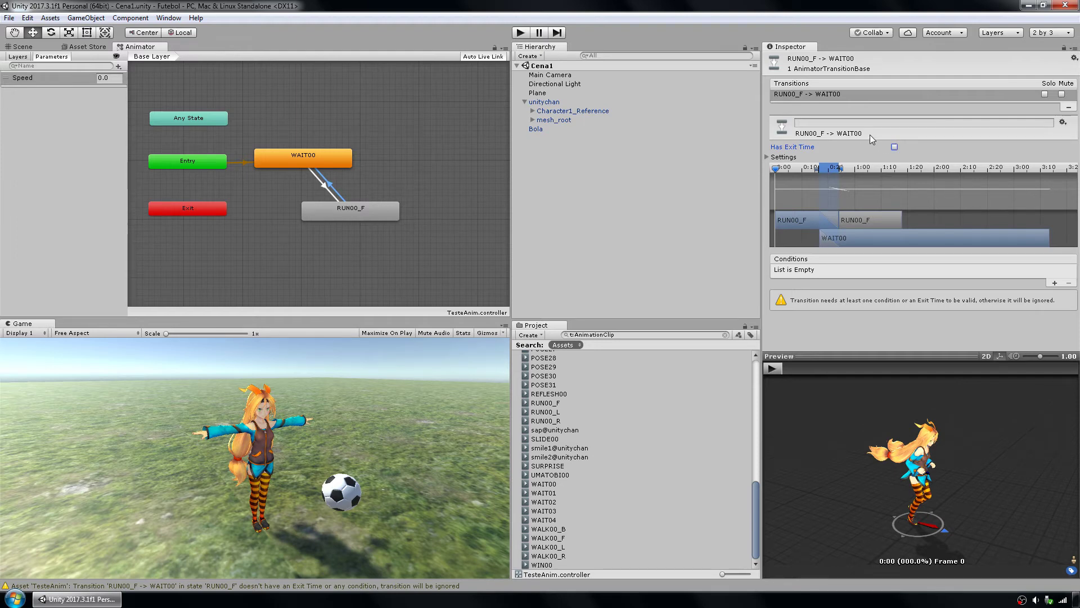
pyautogui.click(1054, 283)
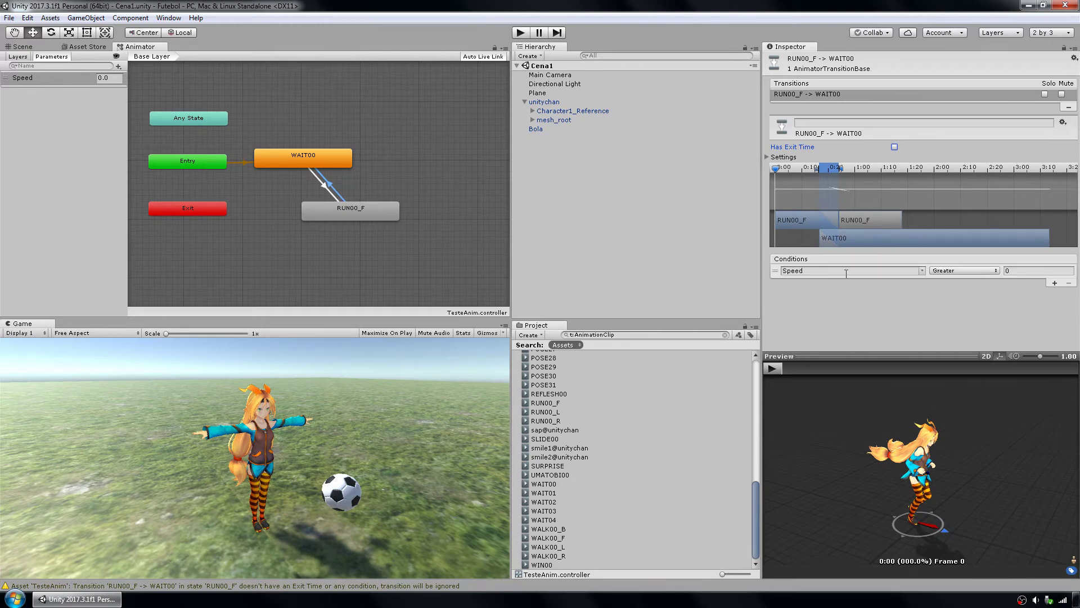
pyautogui.click(947, 270)
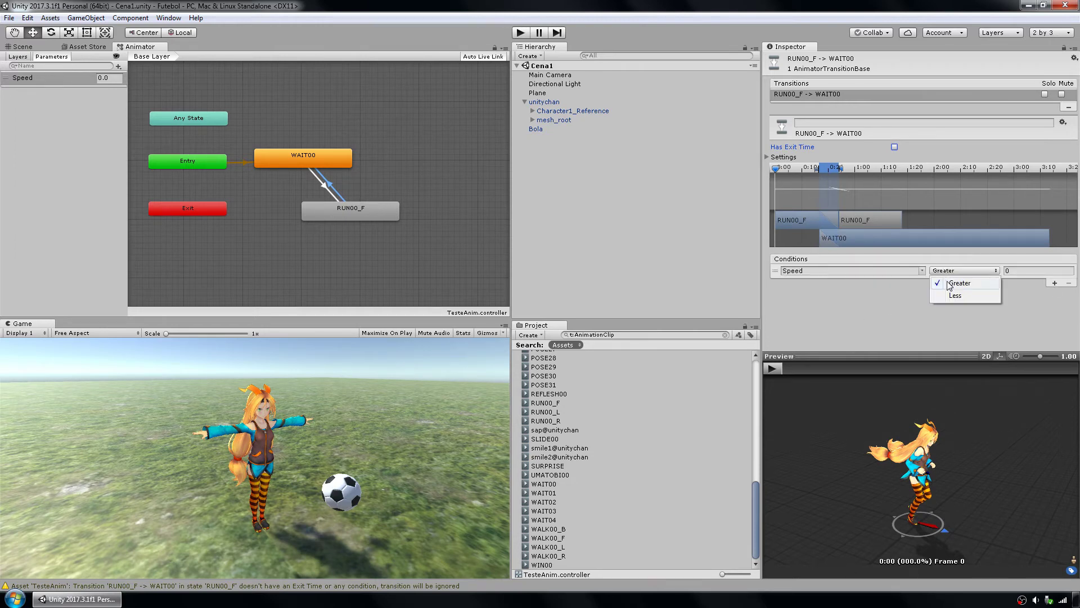
pyautogui.click(961, 293)
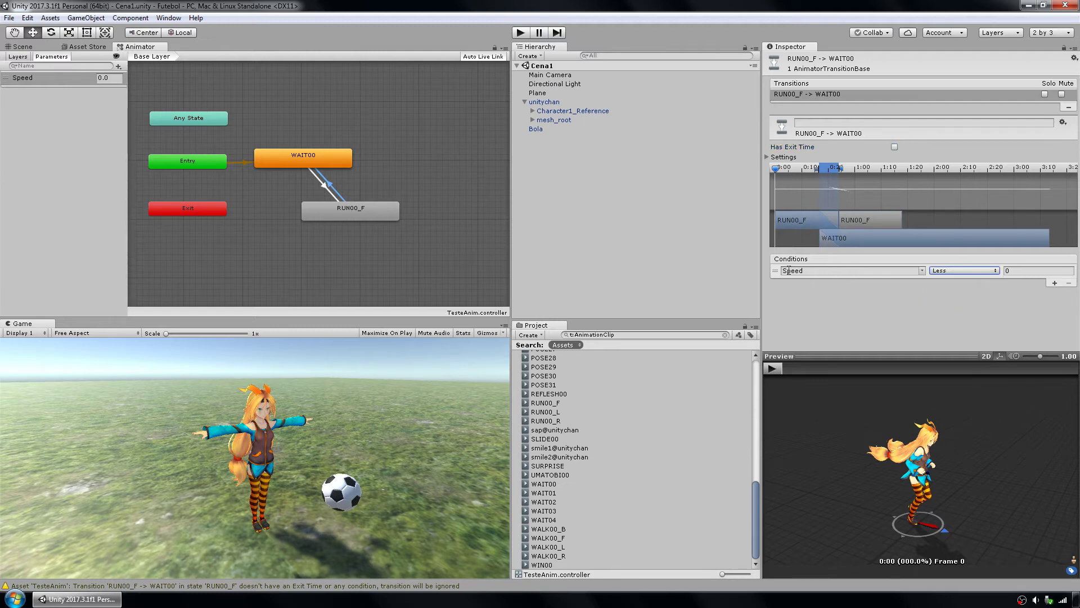
pyautogui.click(1024, 270)
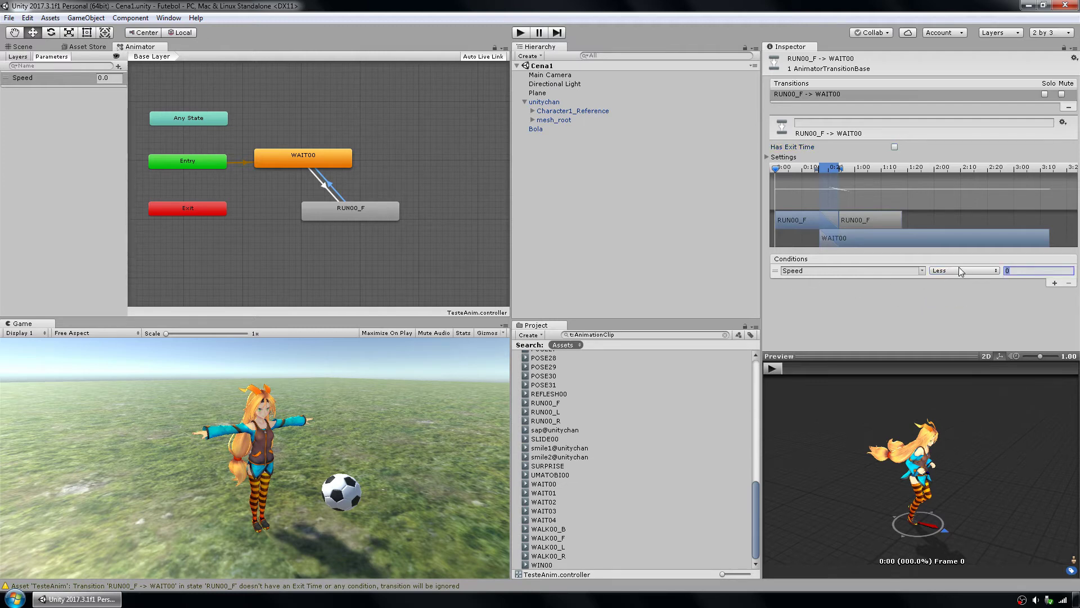
pyautogui.write('0.1')
pyautogui.click(323, 186)
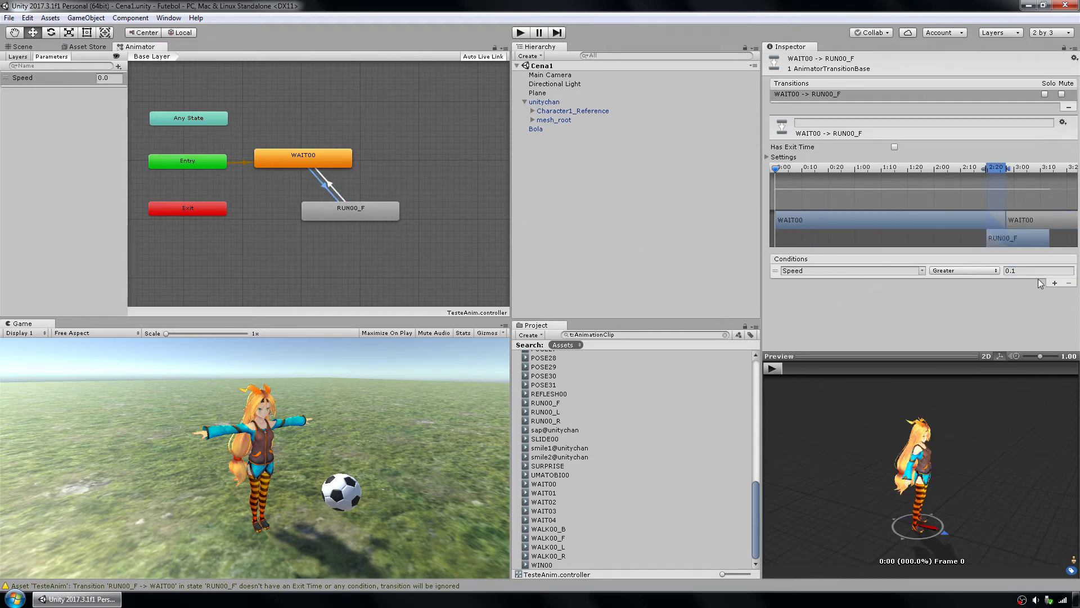
pyautogui.click(334, 187)
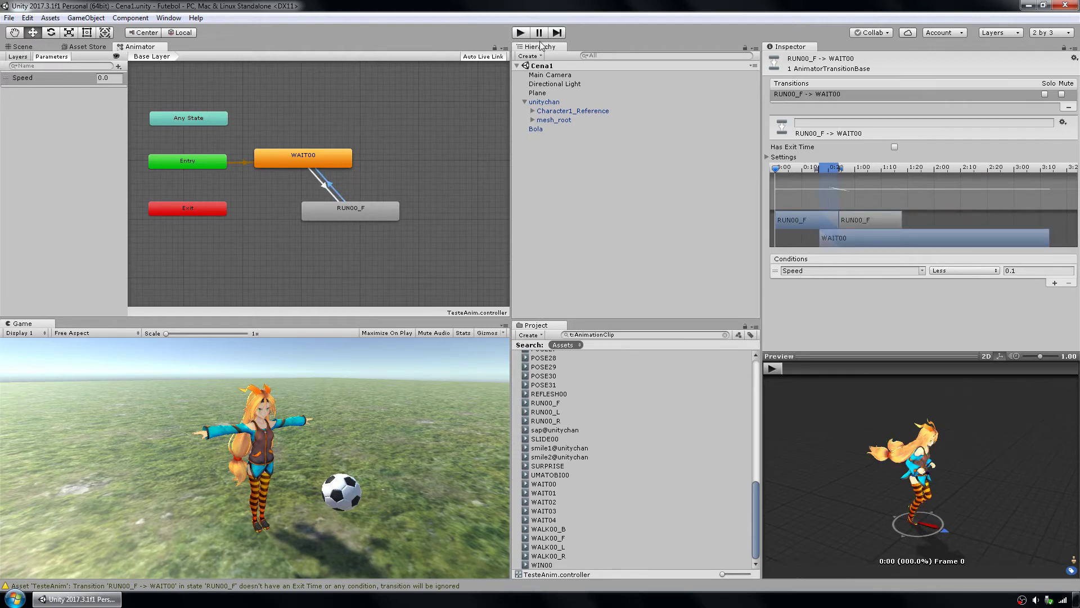
# - Run the scene, test both transitions by setting Speed to 0.2, 0, 1 and back to 0, and stop play mode
pyautogui.click(521, 33)
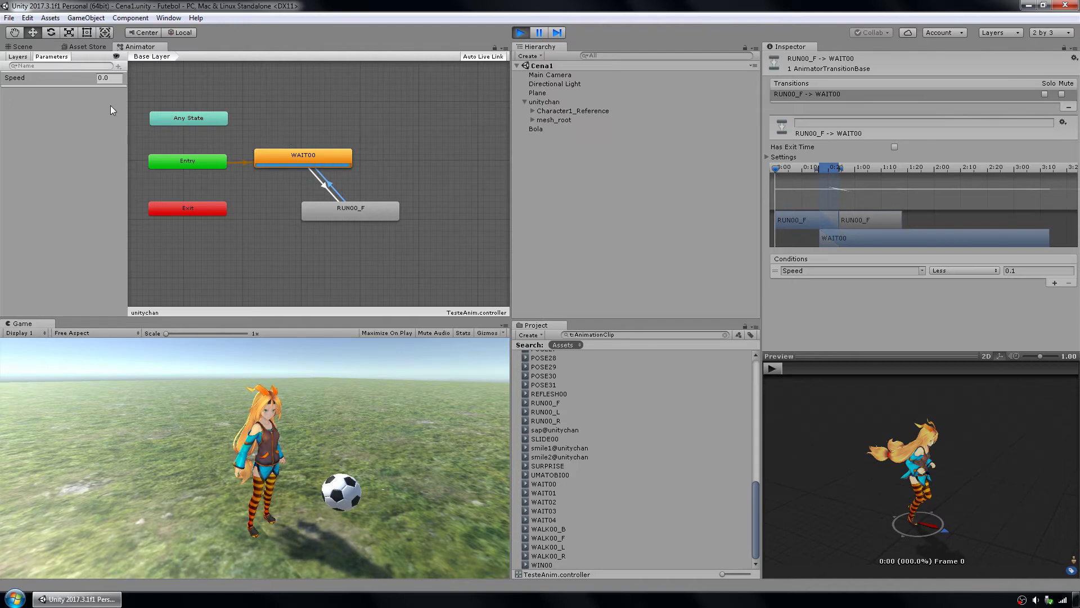
pyautogui.click(112, 79)
pyautogui.write('0.2')
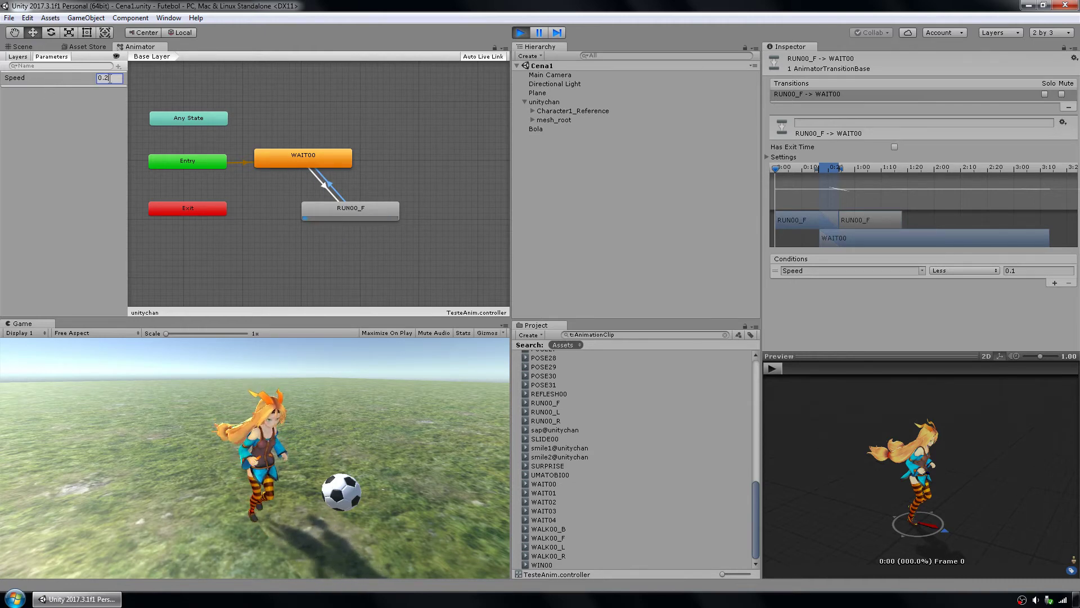
pyautogui.moveTo(115, 79); pyautogui.dragTo(54, 78)
pyautogui.write('0')
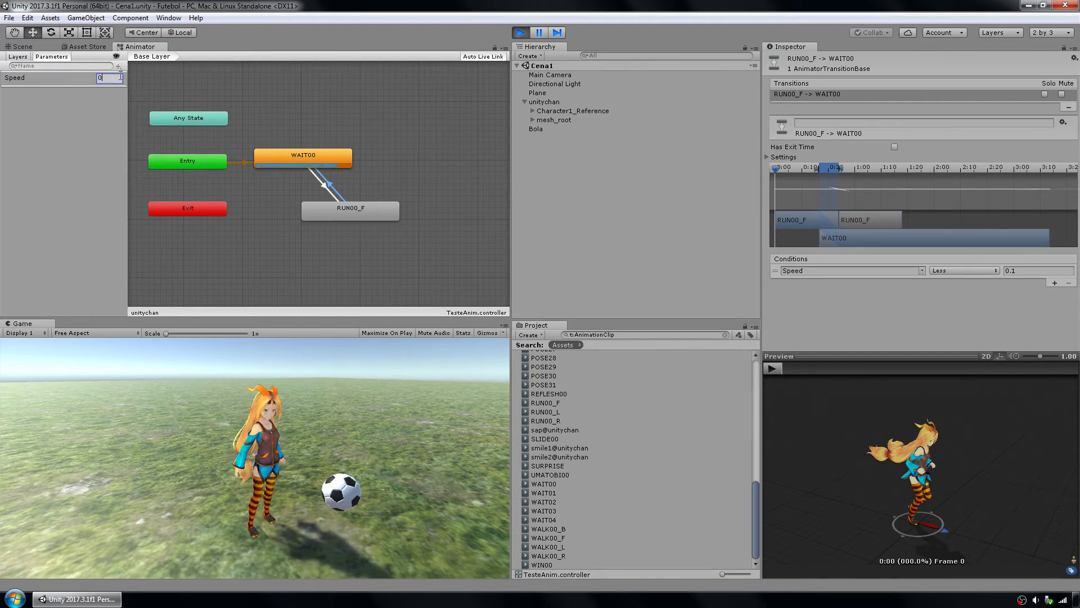
pyautogui.write('.1')
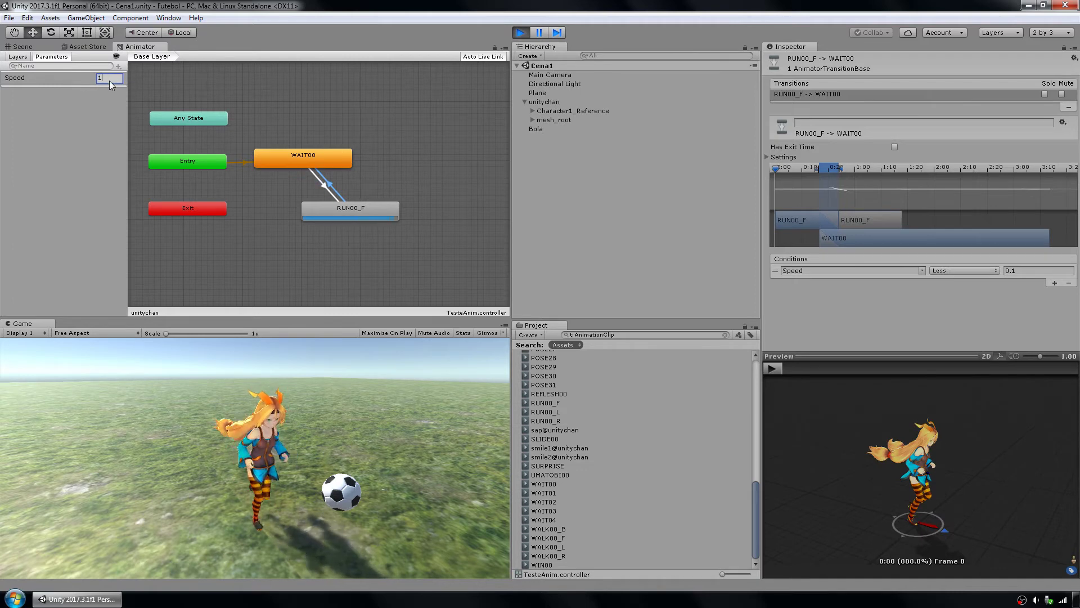
pyautogui.moveTo(109, 79); pyautogui.dragTo(50, 80)
pyautogui.write('0')
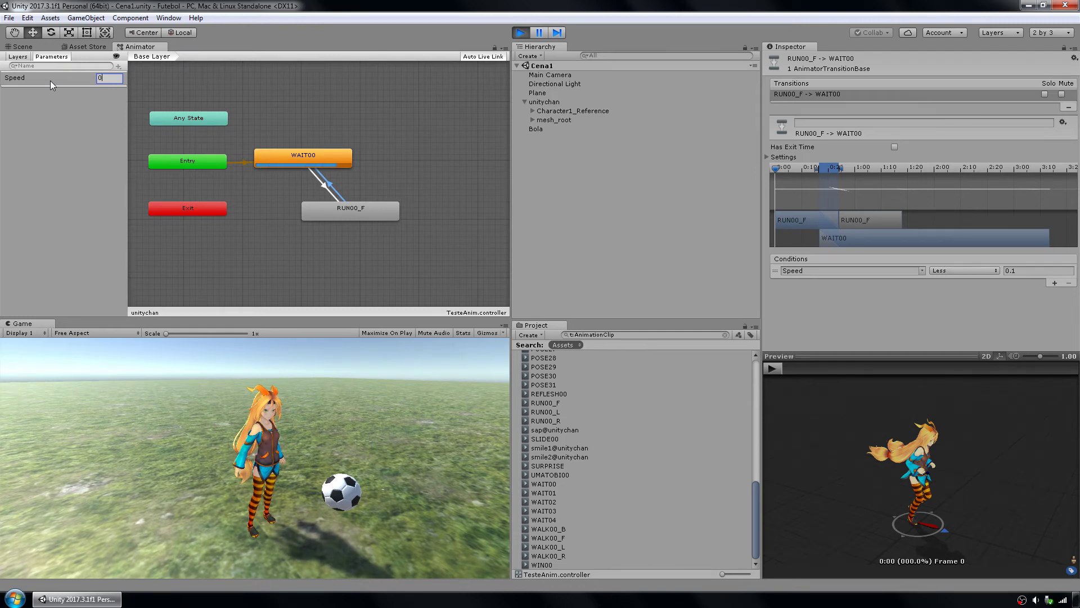
pyautogui.click(522, 33)
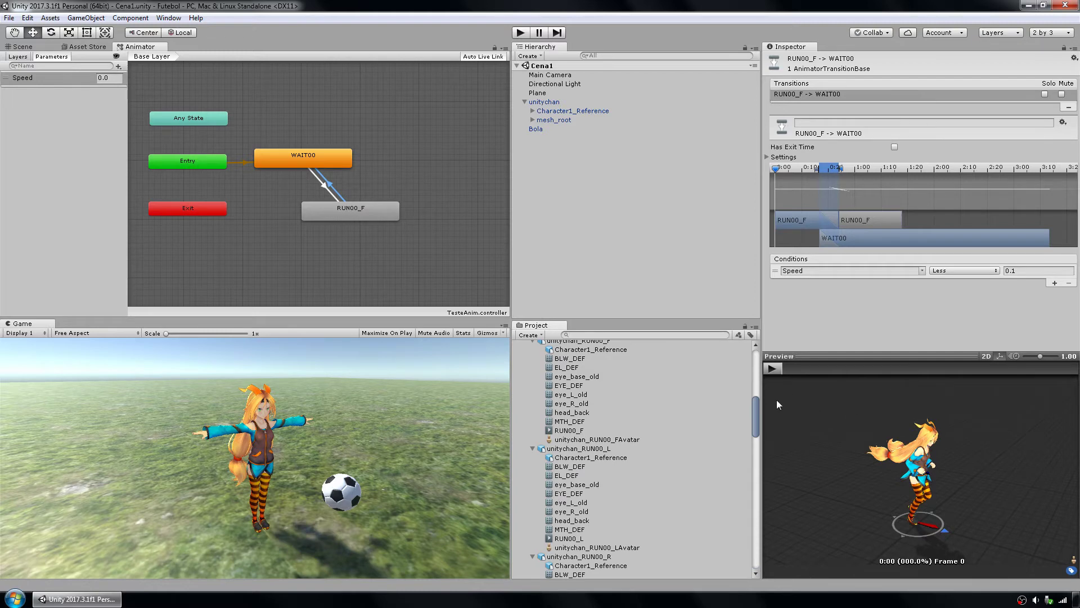
# - Collapse the UnityChan asset folder and the unitychan object in the scene hierarchy
pyautogui.moveTo(756, 416); pyautogui.dragTo(758, 360)
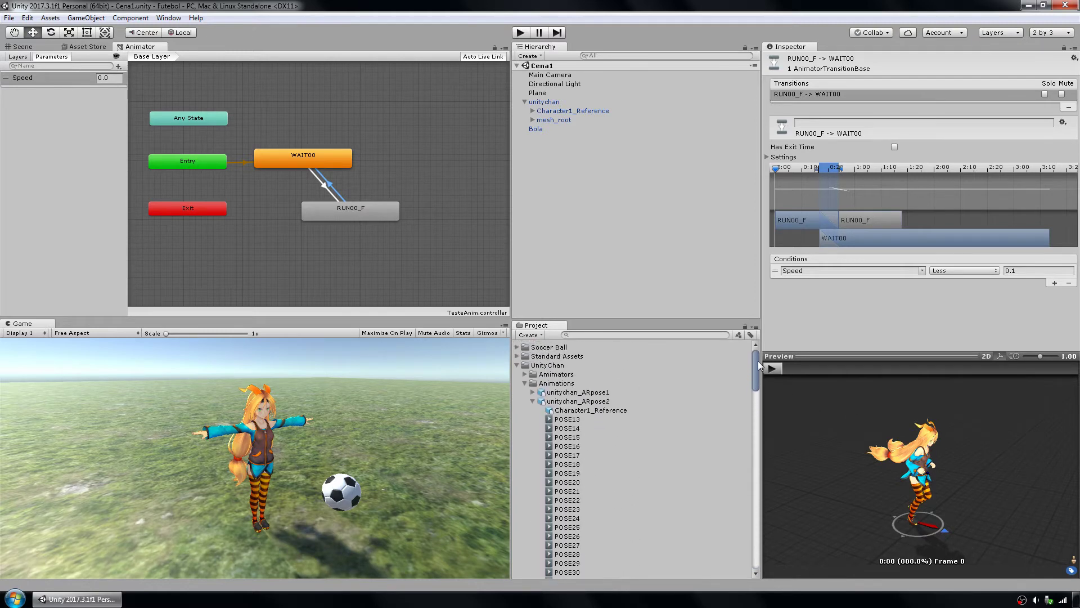
pyautogui.click(517, 364)
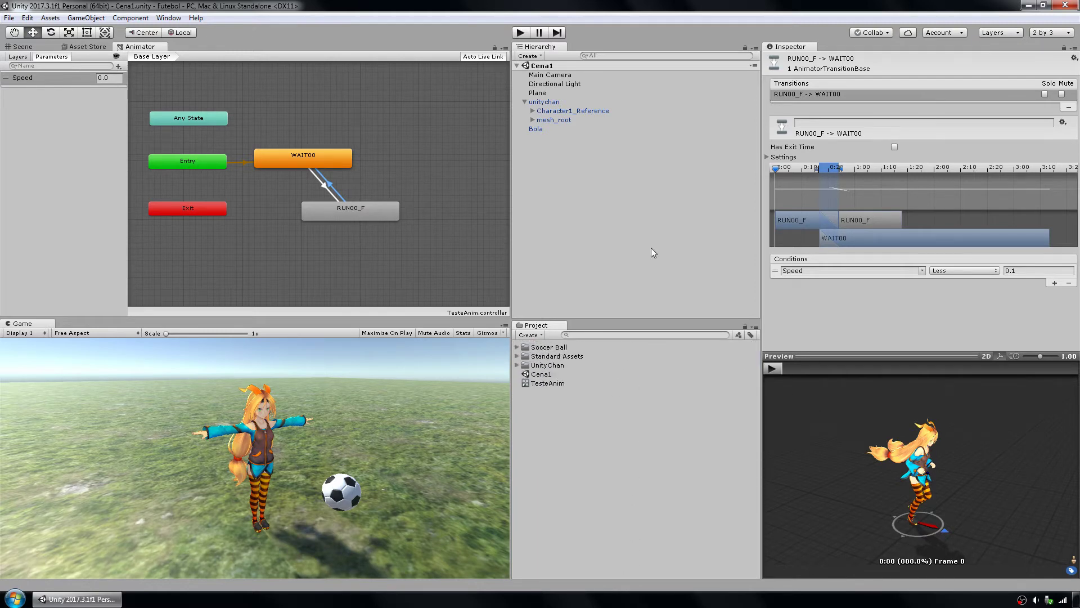
pyautogui.click(524, 103)
# - Add a new C# script component named ChanController to the unitychan object
pyautogui.click(546, 102)
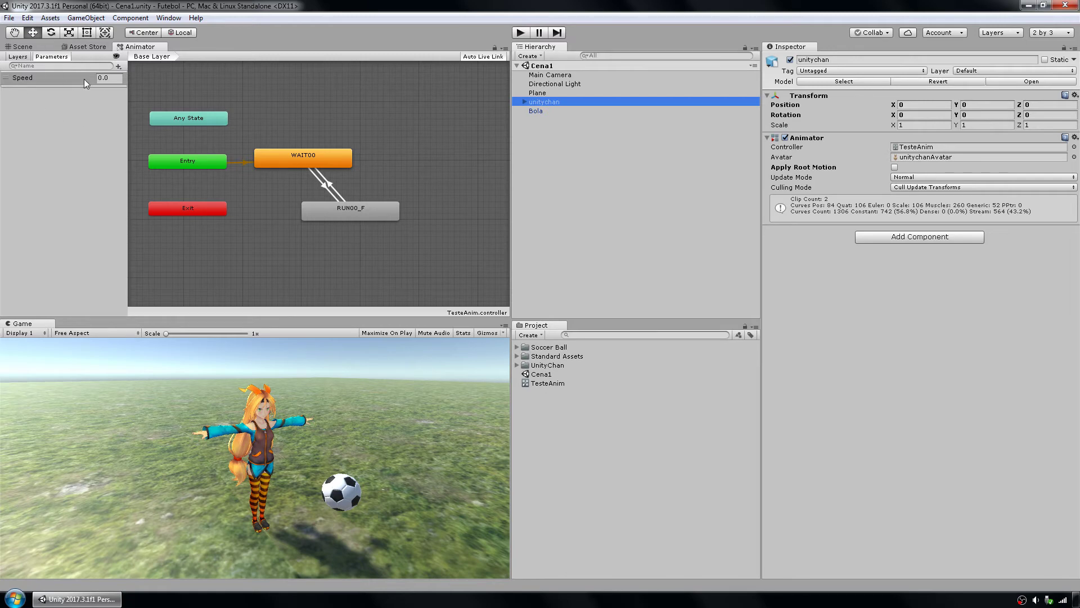
pyautogui.click(937, 238)
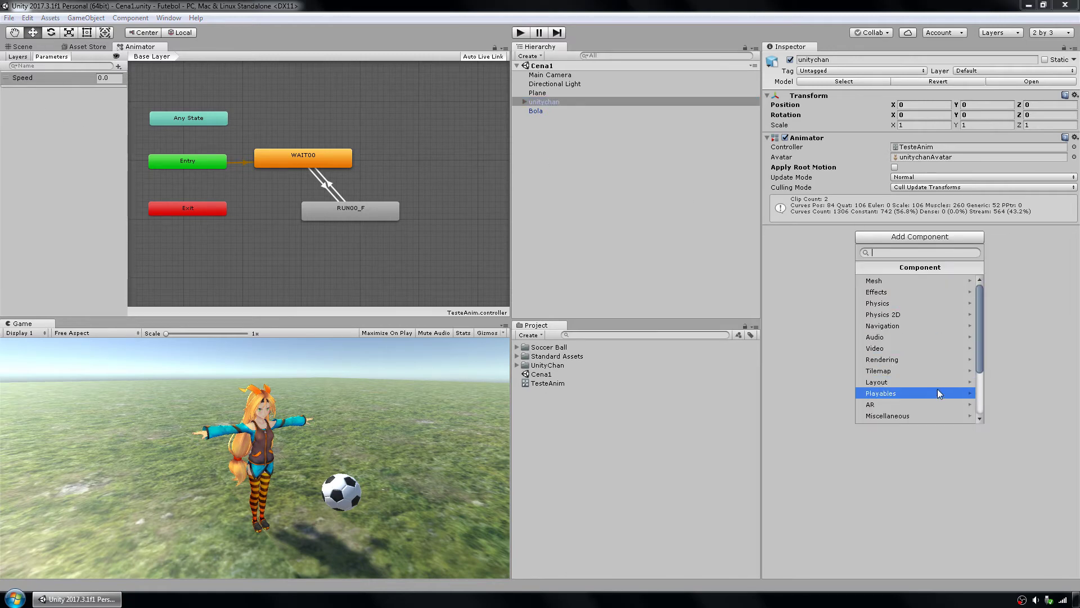
pyautogui.scroll(-3, 937, 389)
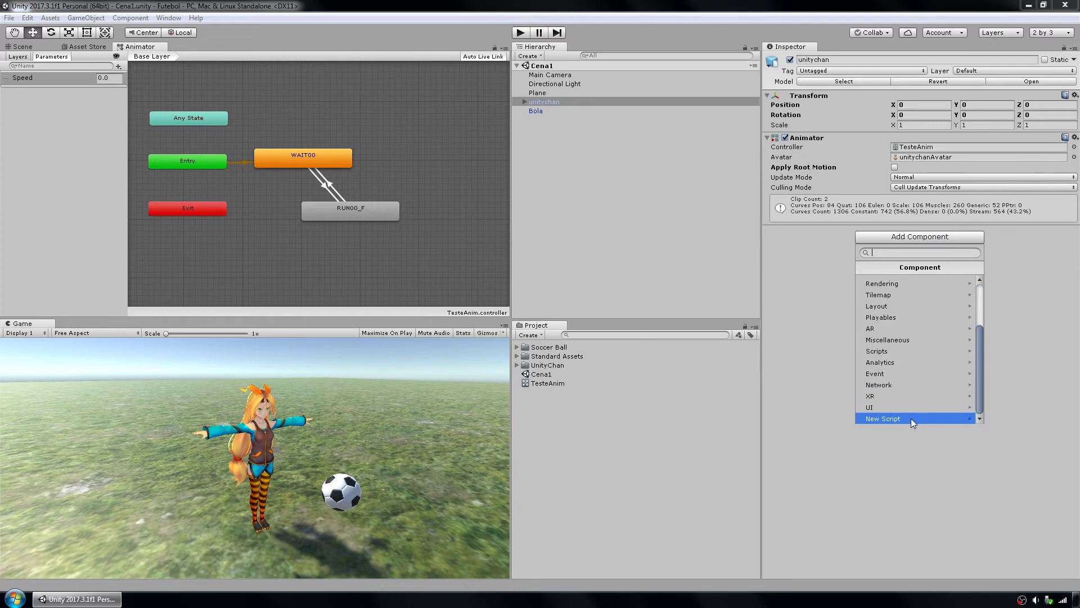
pyautogui.click(911, 419)
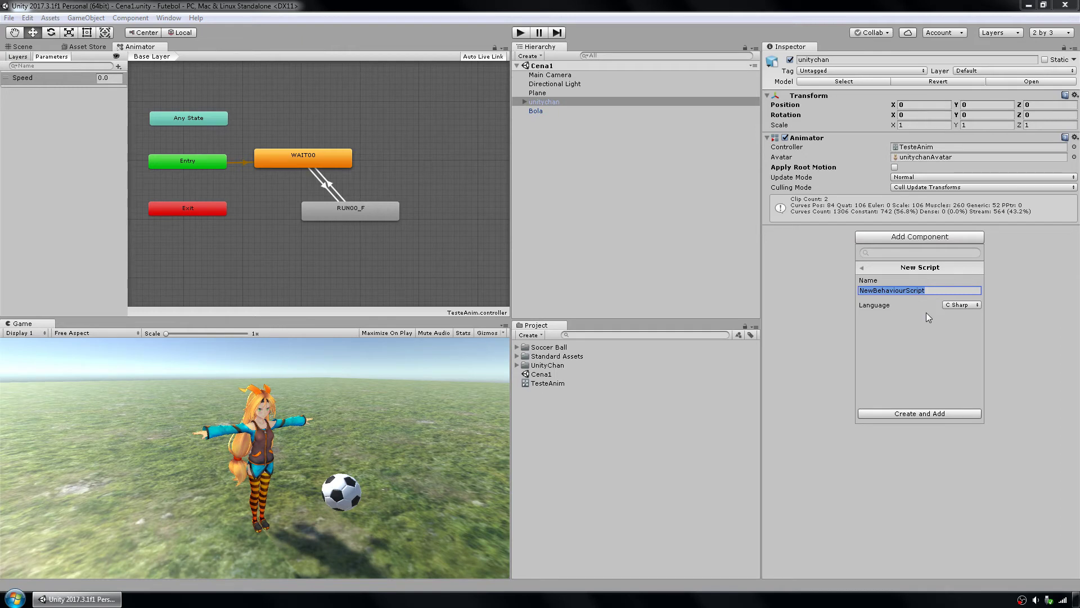
pyautogui.write('ChanController')
pyautogui.press('Return')
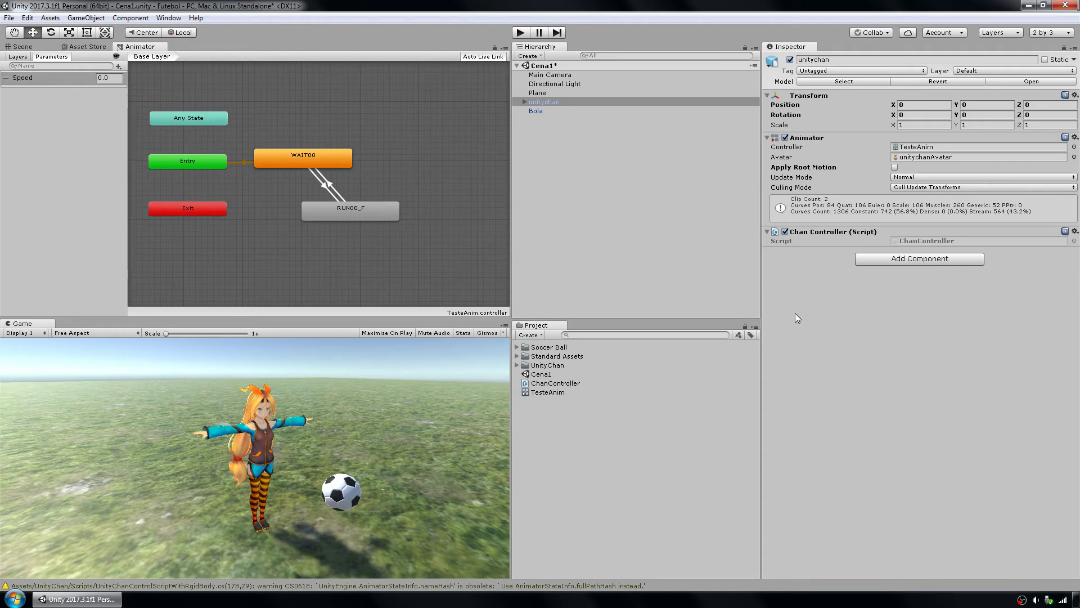
# - Open the ChanController script in MonoDevelop with the window maximized and the code text enlarged
pyautogui.click(561, 383)
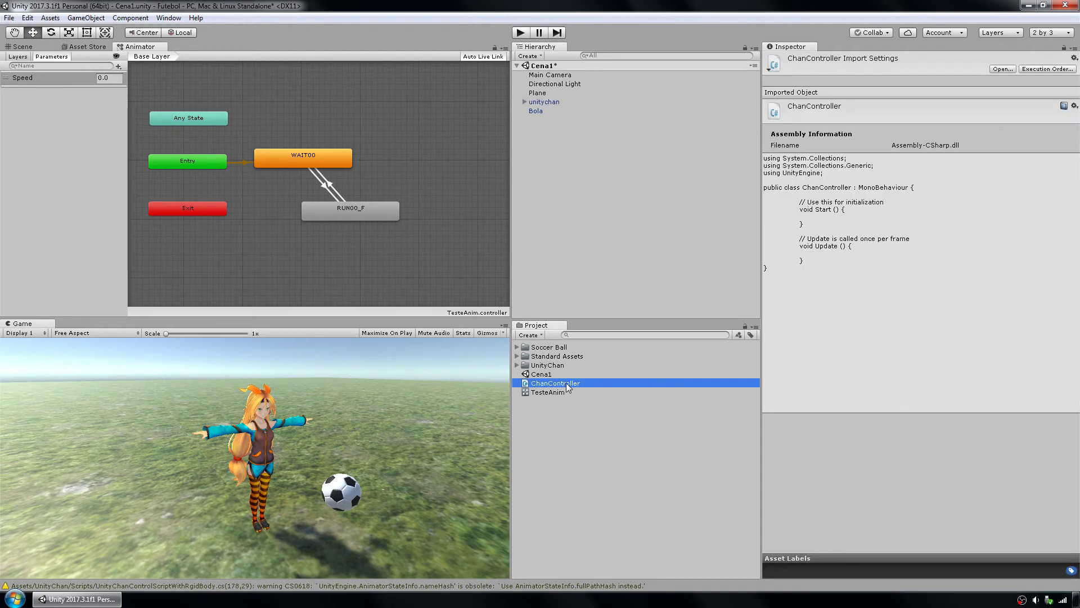
pyautogui.doubleClick(577, 384)
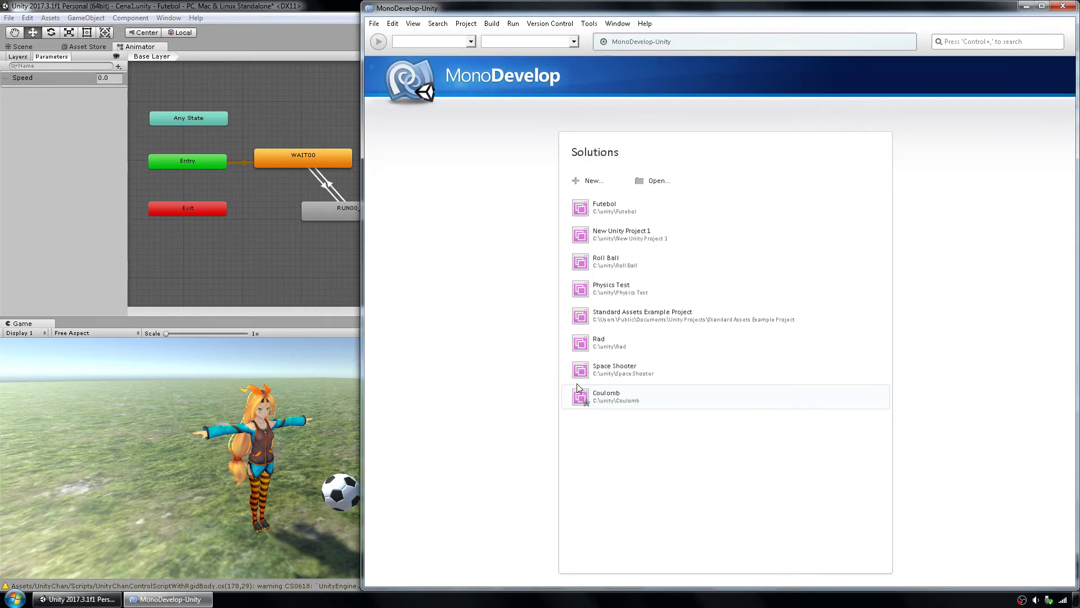
pyautogui.doubleClick(614, 9)
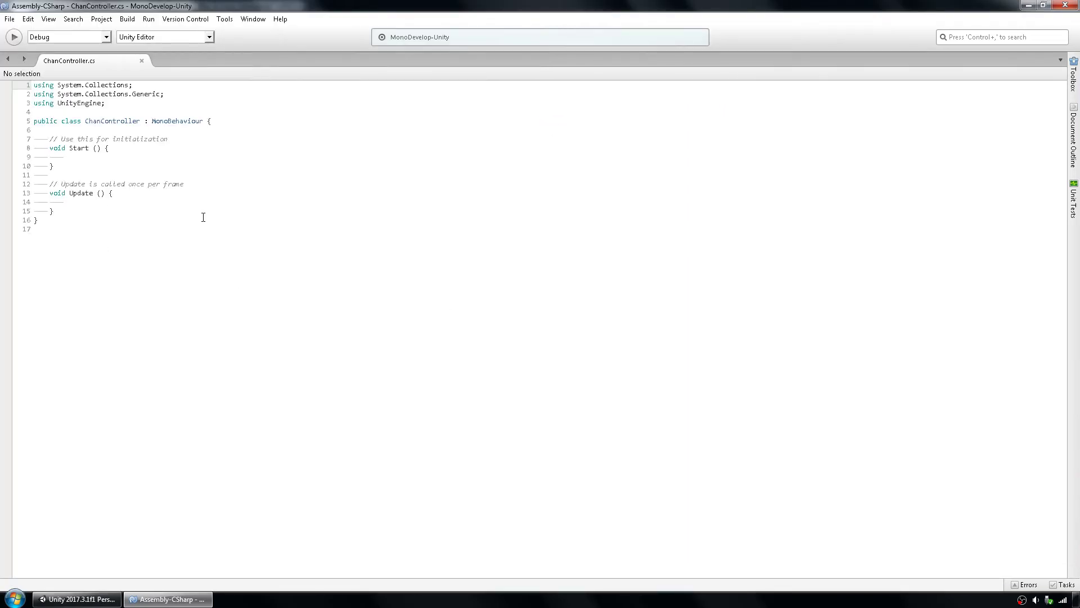
pyautogui.keyDown('ctrl'); pyautogui.scroll(4, 203, 217); pyautogui.keyUp('ctrl')
# - Delete the default comment lines above the Start and Update methods
pyautogui.click(213, 171)
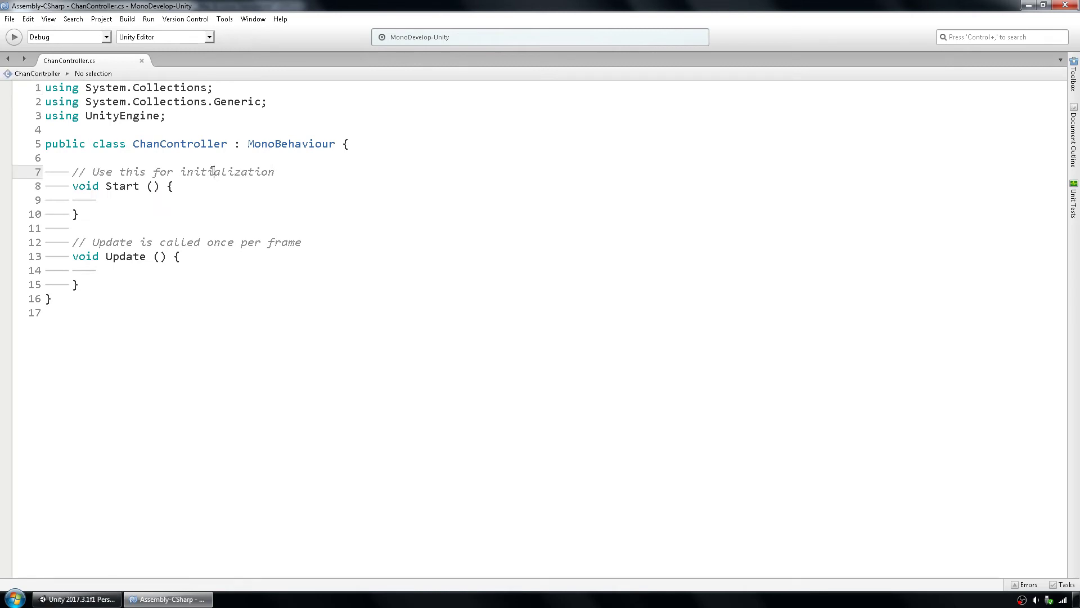
pyautogui.tripleClick(213, 170)
pyautogui.press('Delete')
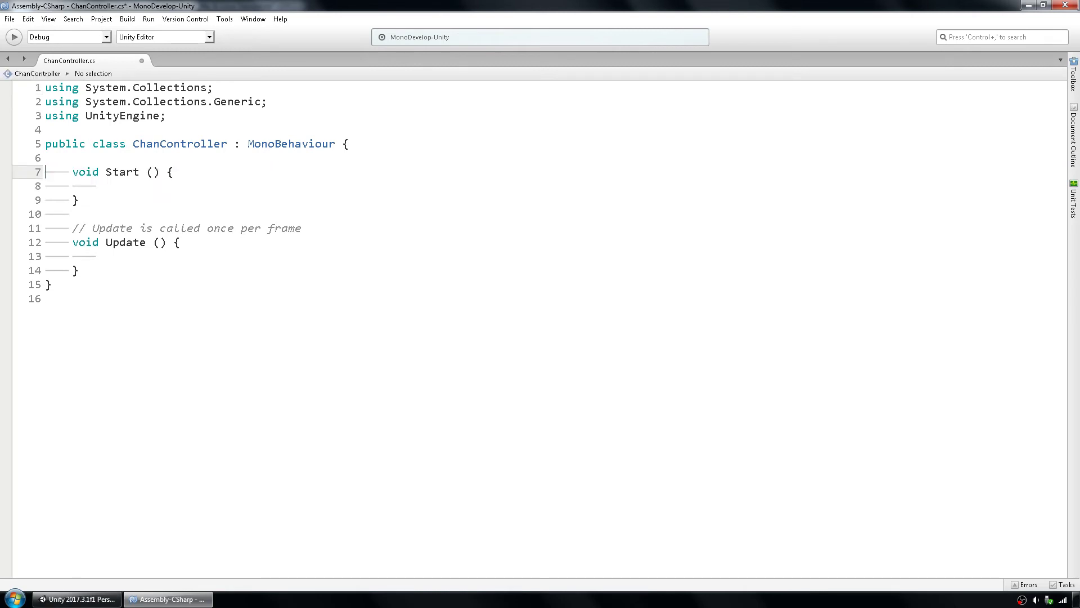
pyautogui.click(191, 228)
pyautogui.tripleClick(191, 228)
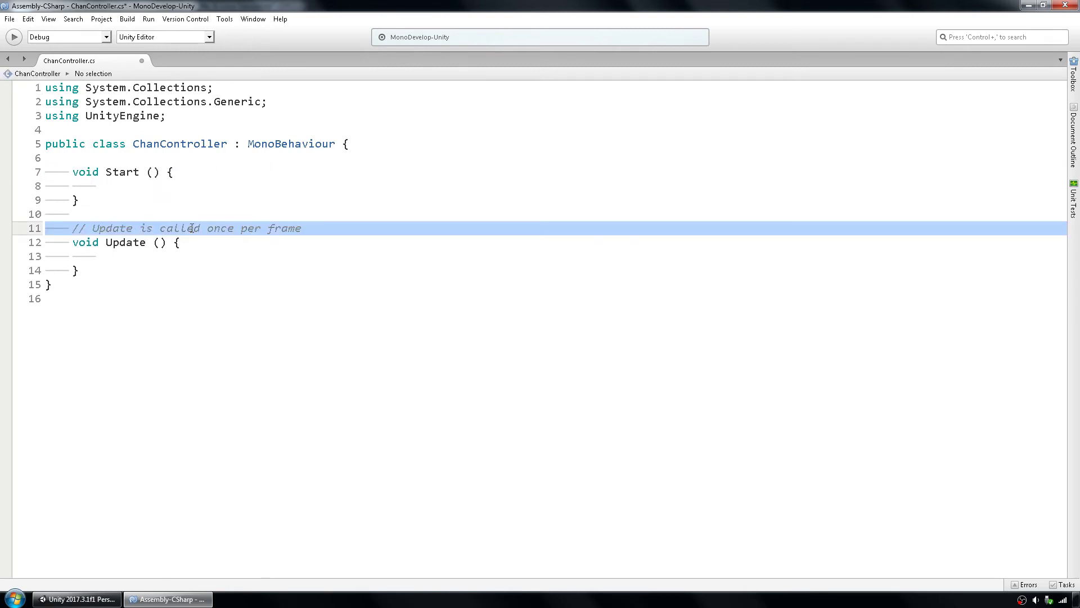
pyautogui.press('Delete')
# - Remove the blank line inside the Start method and keep its declaration indented one level
pyautogui.press('Up')
pyautogui.press('Up')
pyautogui.press('Up')
pyautogui.press('Up')
pyautogui.press('Delete')
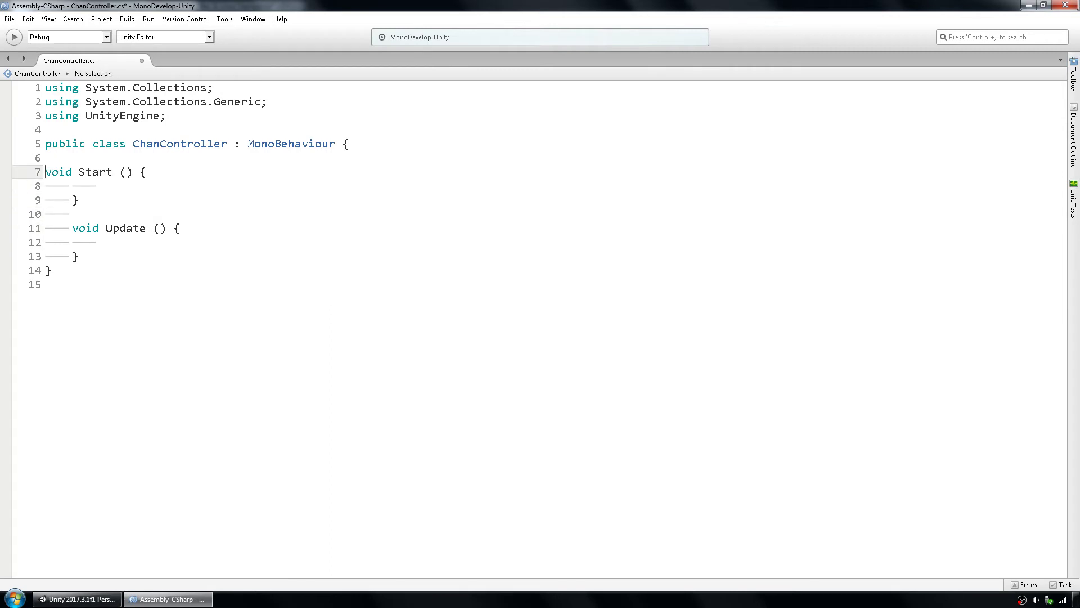
pyautogui.press('Tab')
pyautogui.press('Down')
pyautogui.press('BackSpace')
pyautogui.press('BackSpace')
pyautogui.press('BackSpace')
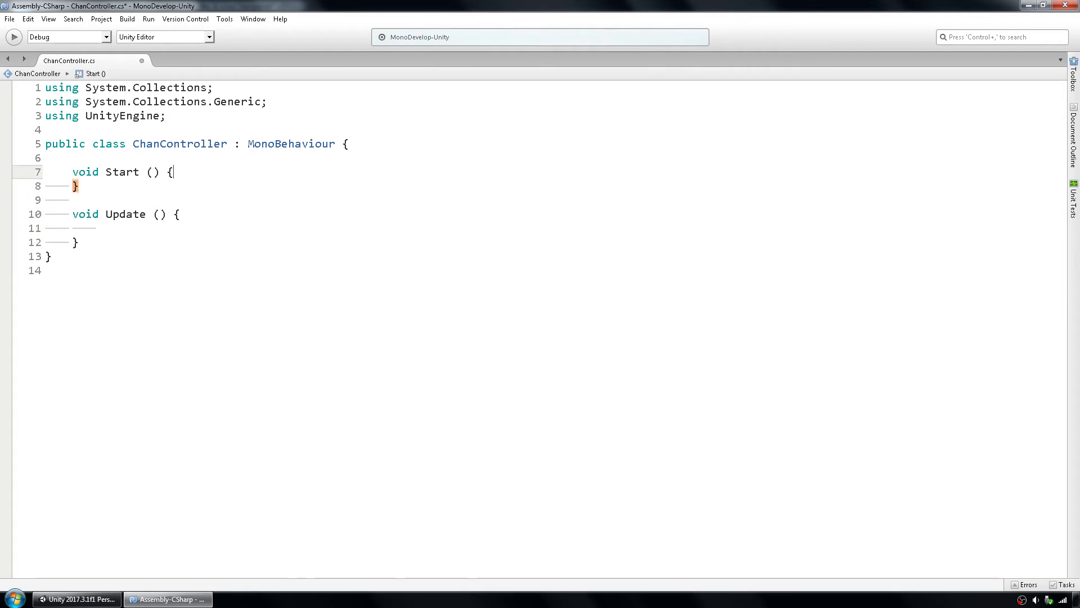
# - Remove the blank line inside the Update method and align the Start method's closing brace with its declaration
pyautogui.press('Down')
pyautogui.press('BackSpace')
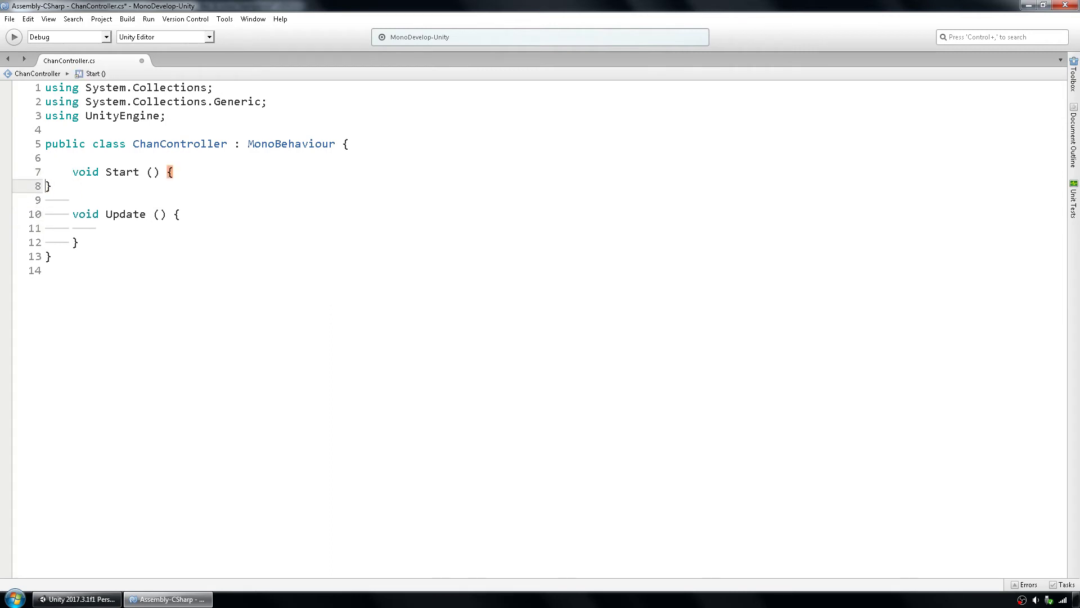
pyautogui.press('Down')
pyautogui.press('Down')
pyautogui.press('Down')
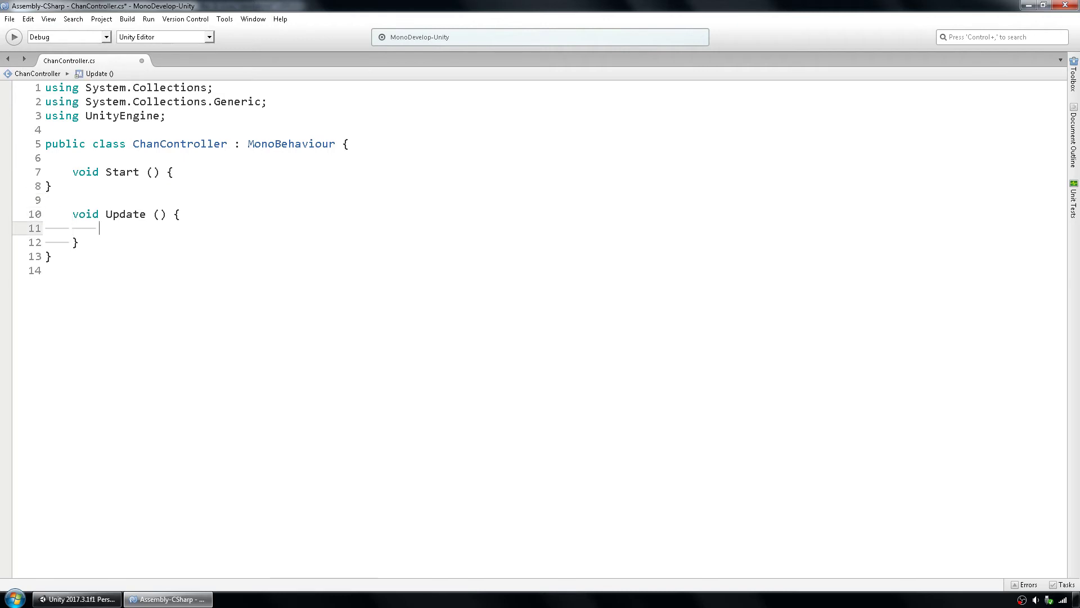
pyautogui.press('Delete')
pyautogui.press('Delete')
pyautogui.press('End')
pyautogui.press('Up')
pyautogui.press('Up')
pyautogui.press('Down')
pyautogui.press('Down')
pyautogui.press('Up')
pyautogui.press('Up')
pyautogui.press('Up')
pyautogui.press('Tab')
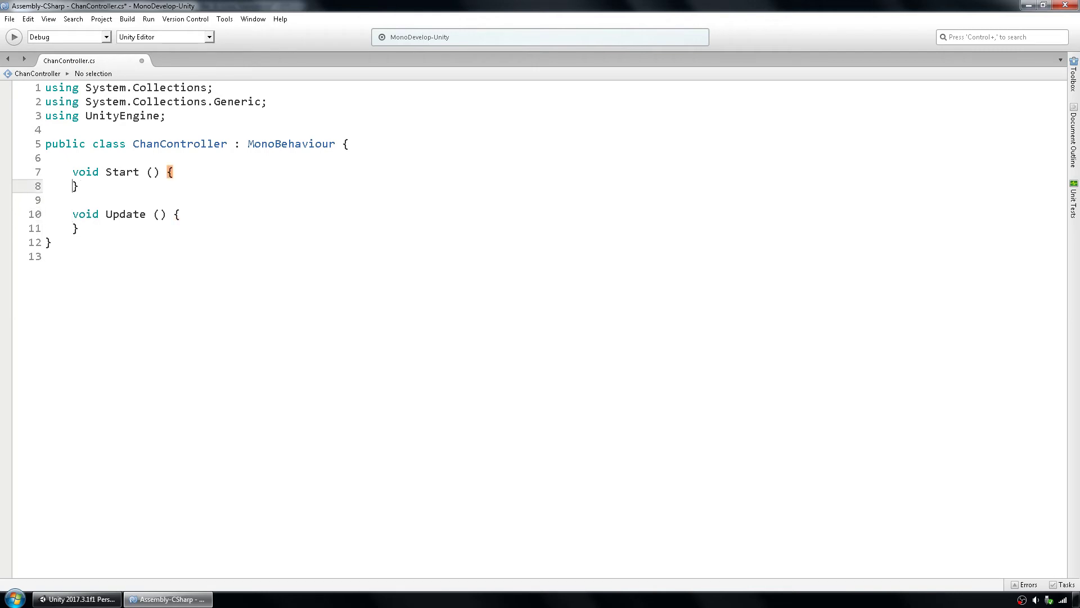
pyautogui.press('Up')
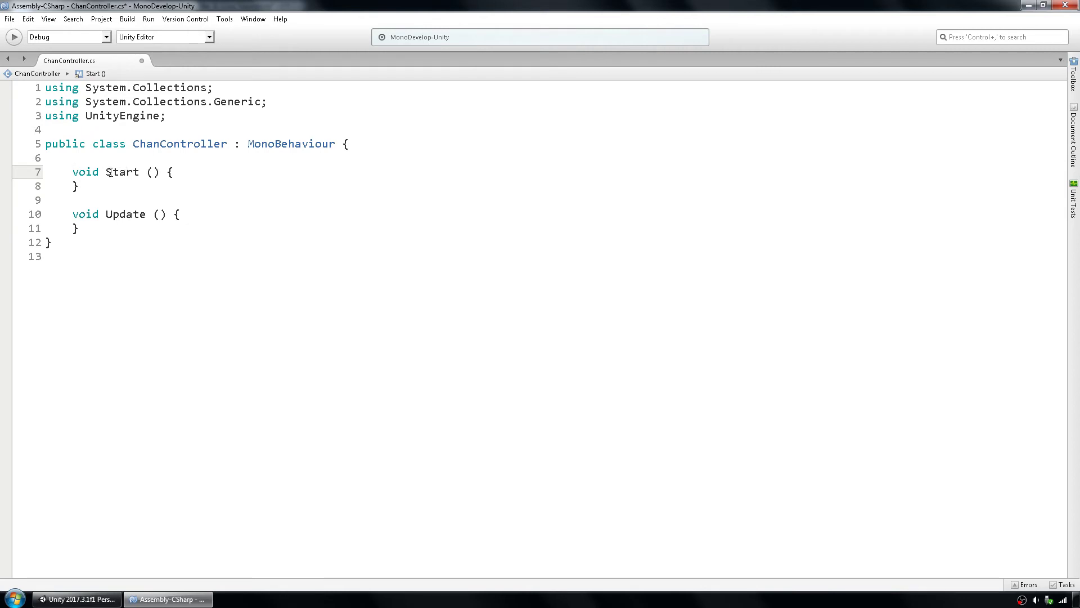
# - Insert a blank line between the Update method's closing brace and the class's closing brace
pyautogui.click(94, 228)
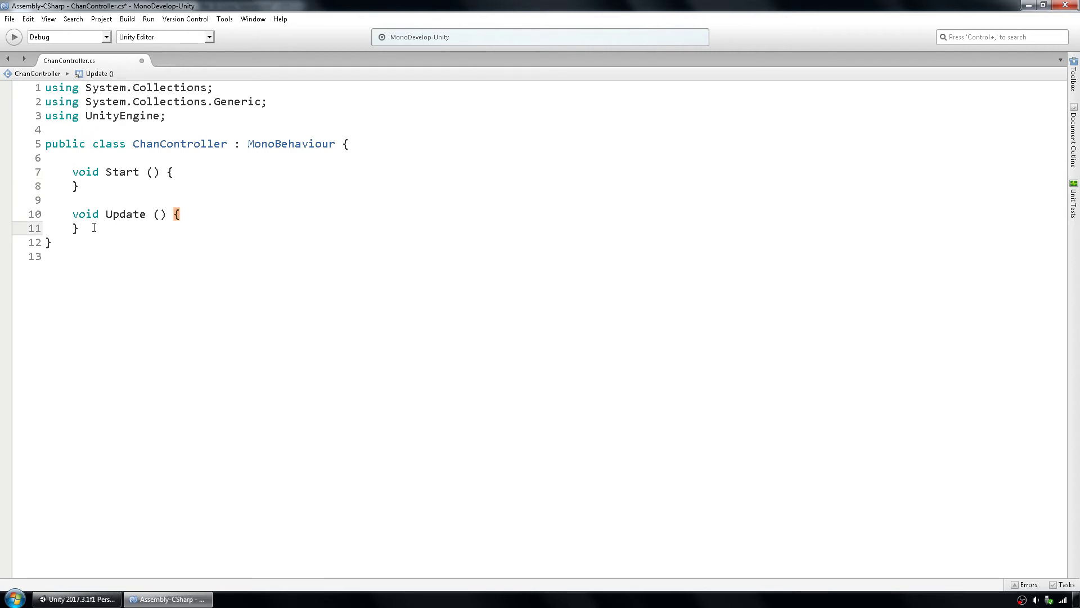
pyautogui.press('Return')
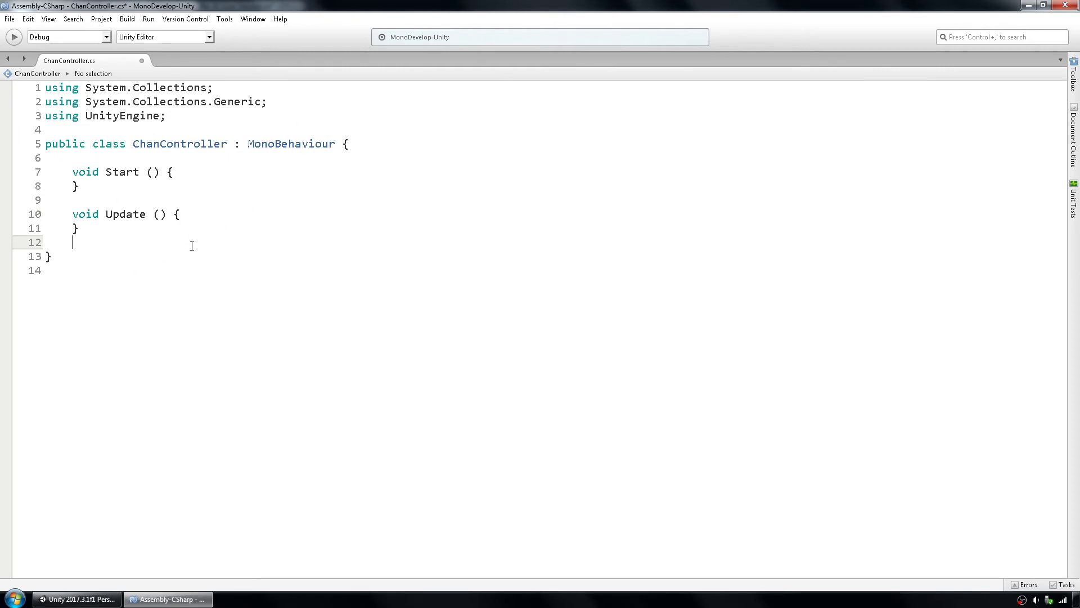
pyautogui.click(119, 173)
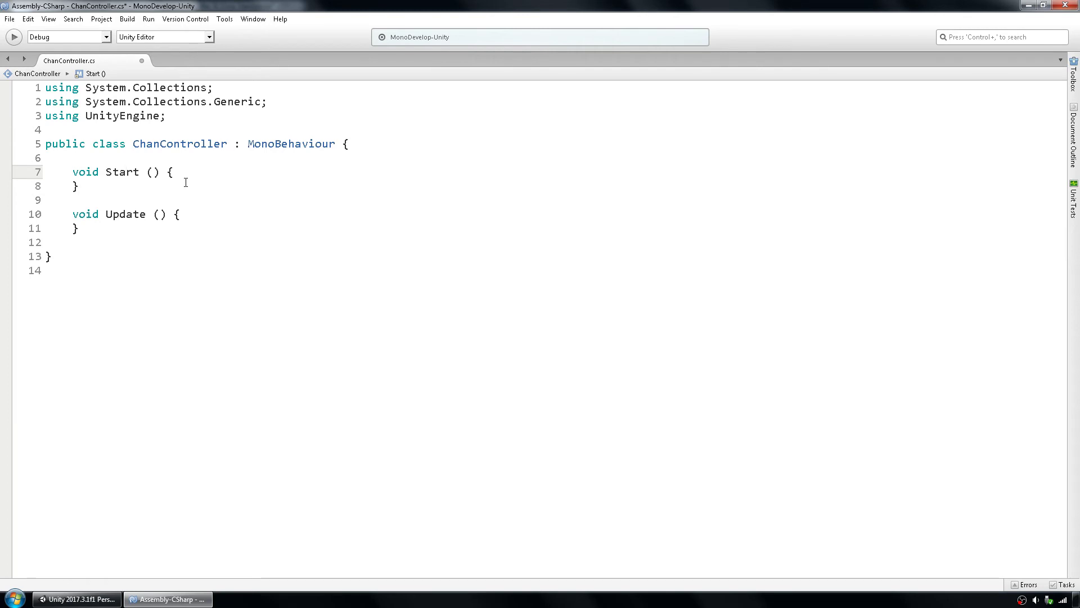
pyautogui.click(125, 214)
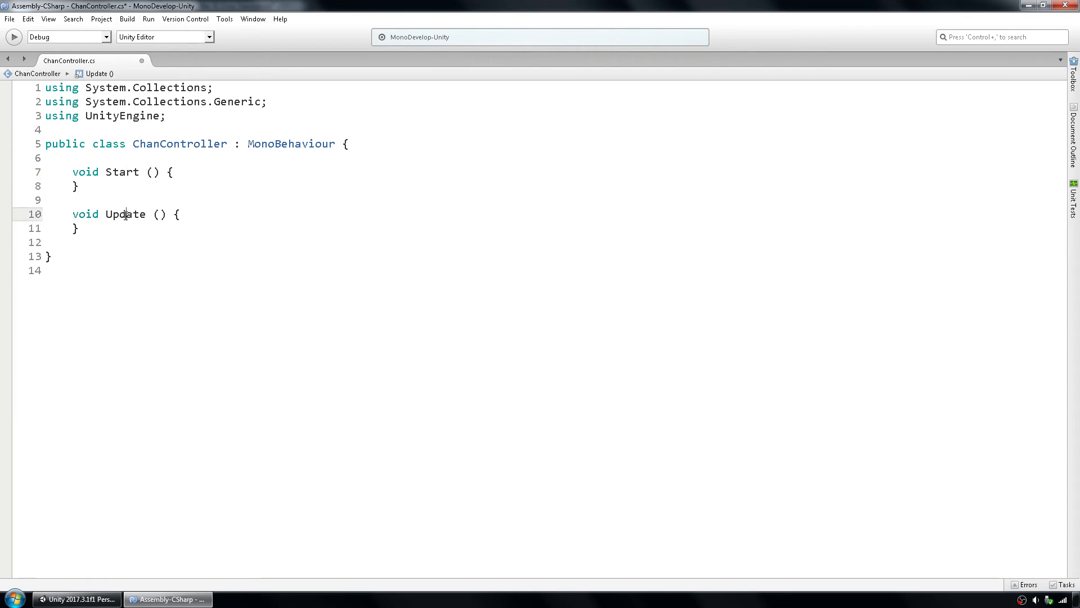
pyautogui.click(185, 169)
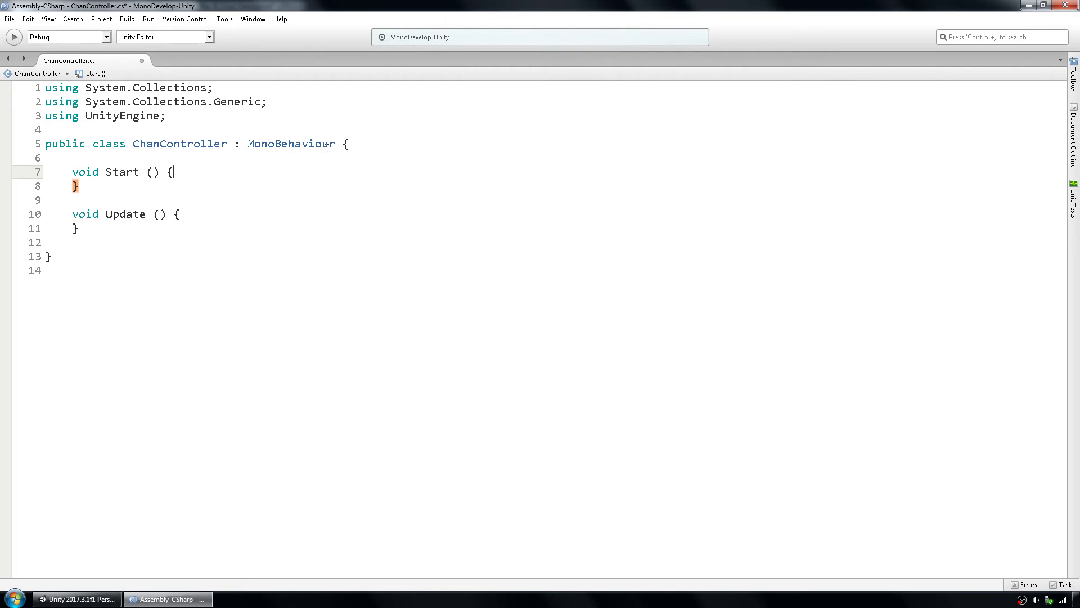
# - Declare the field "private Animator anim;" at the start of the ChanController class, with blank lines around it
pyautogui.click(353, 144)
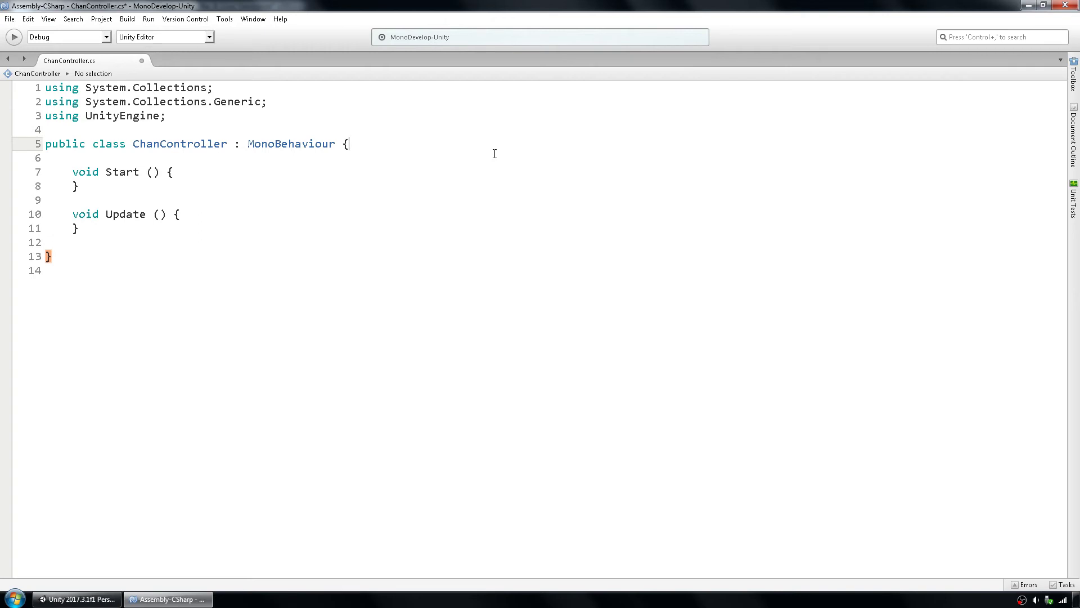
pyautogui.press('Return')
pyautogui.press('Return')
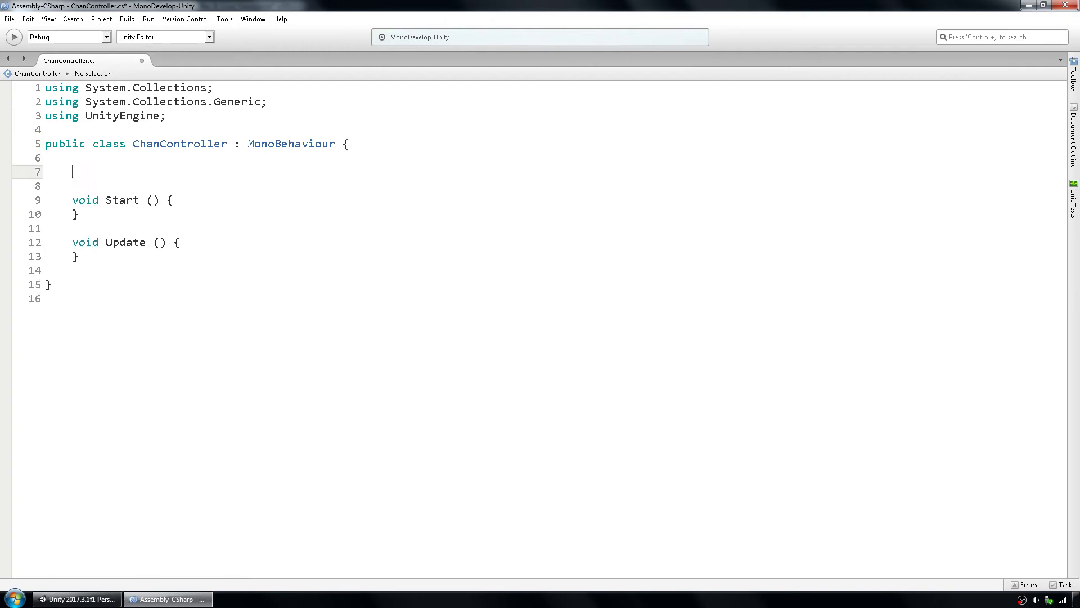
pyautogui.write('private animator')
pyautogui.press('Return')
pyautogui.write('anim;')
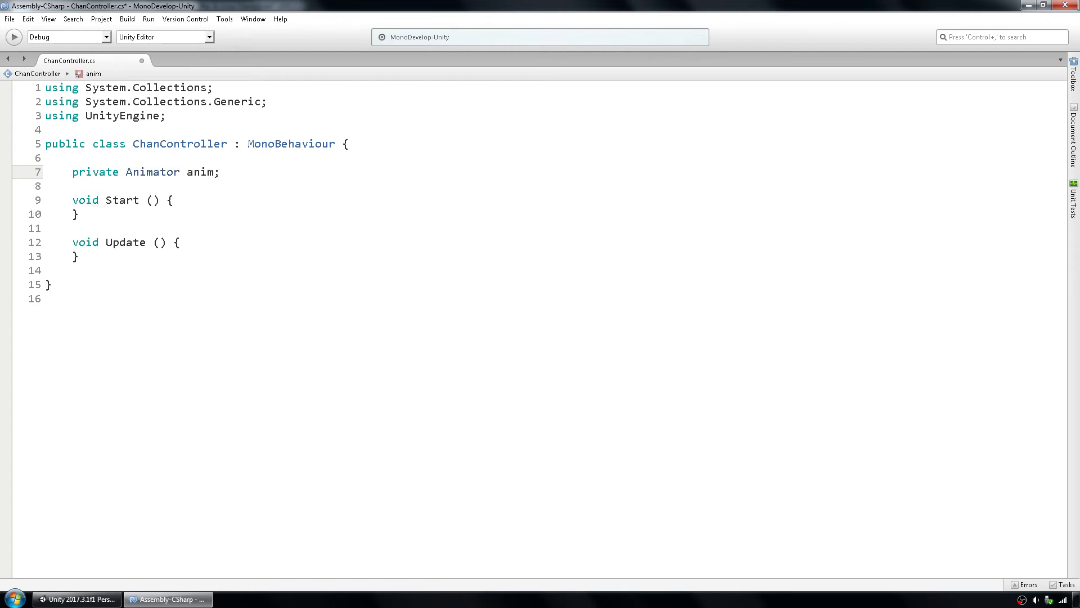
# - Add "anim = GetComponent<Animator> ();" inside the Start method, with a blank line above and below it
pyautogui.press('Down')
pyautogui.press('Down')
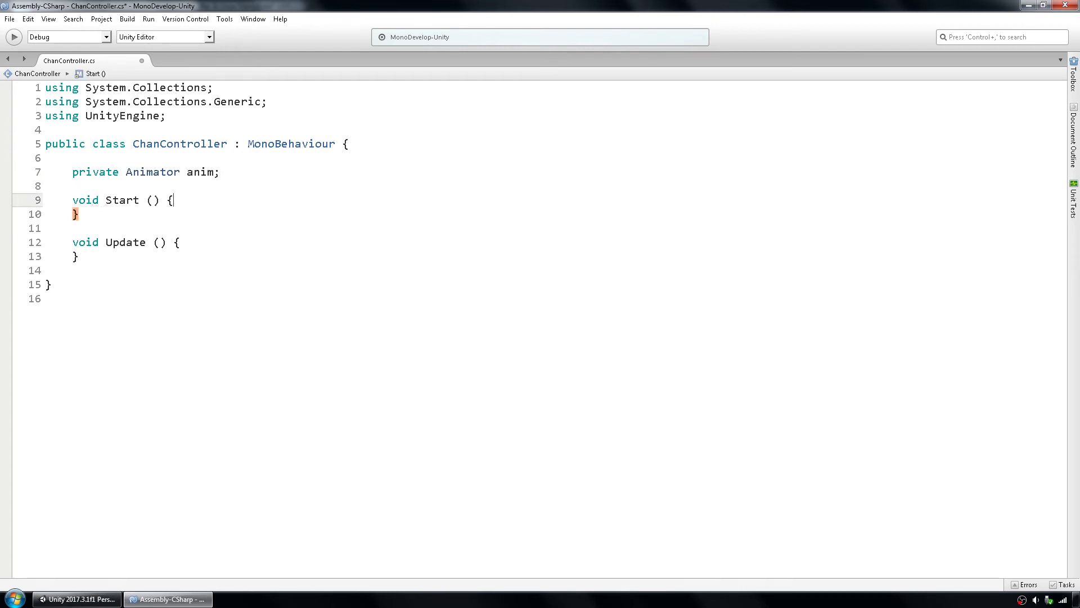
pyautogui.press('Return')
pyautogui.press('Return')
pyautogui.press('Return')
pyautogui.press('Up')
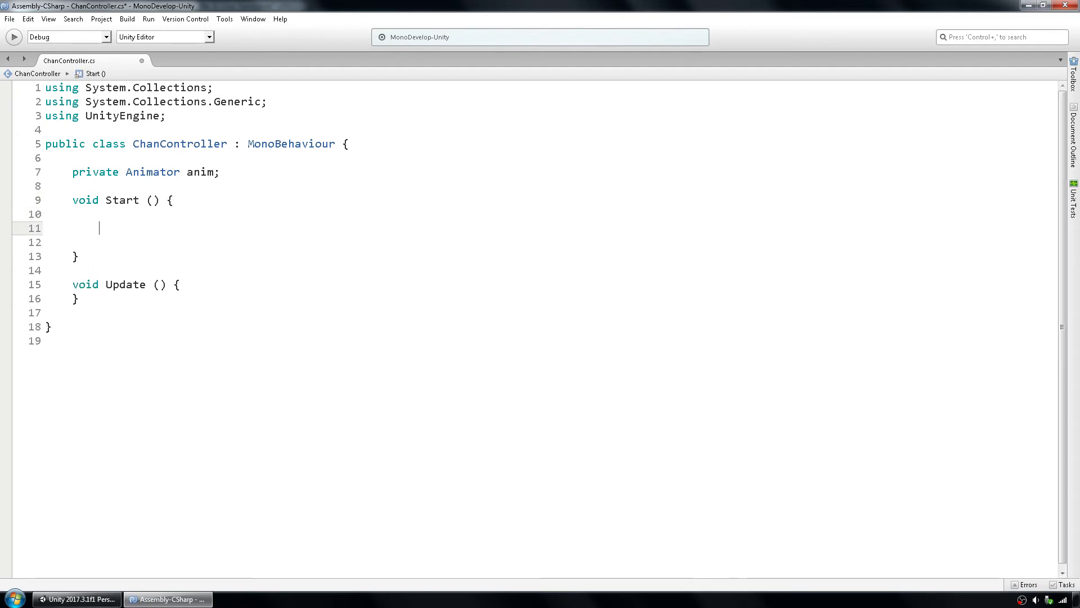
pyautogui.write('anim = GetCom')
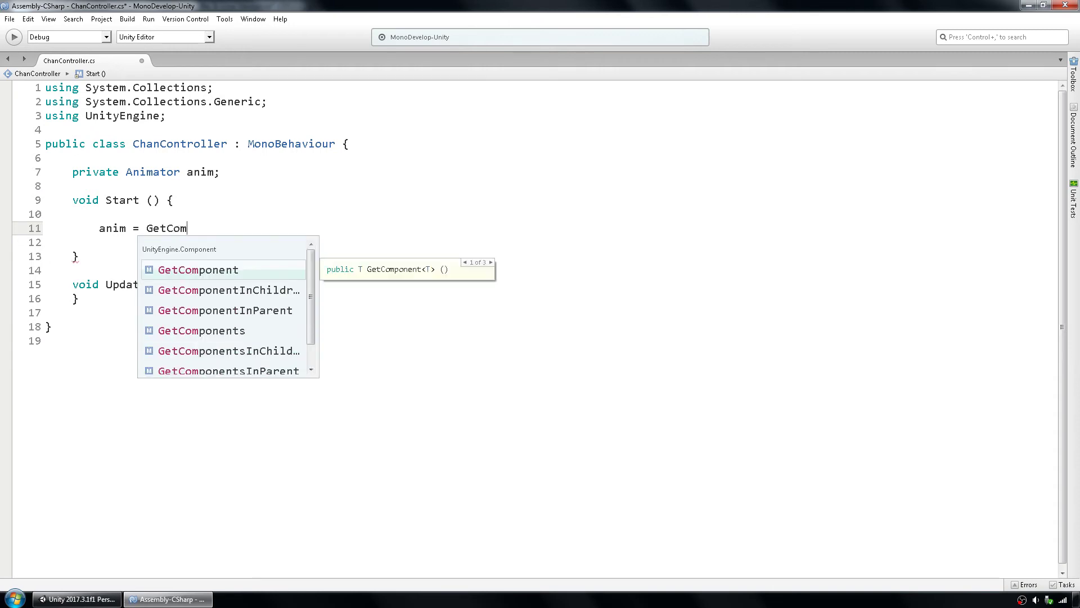
pyautogui.write('ponent<')
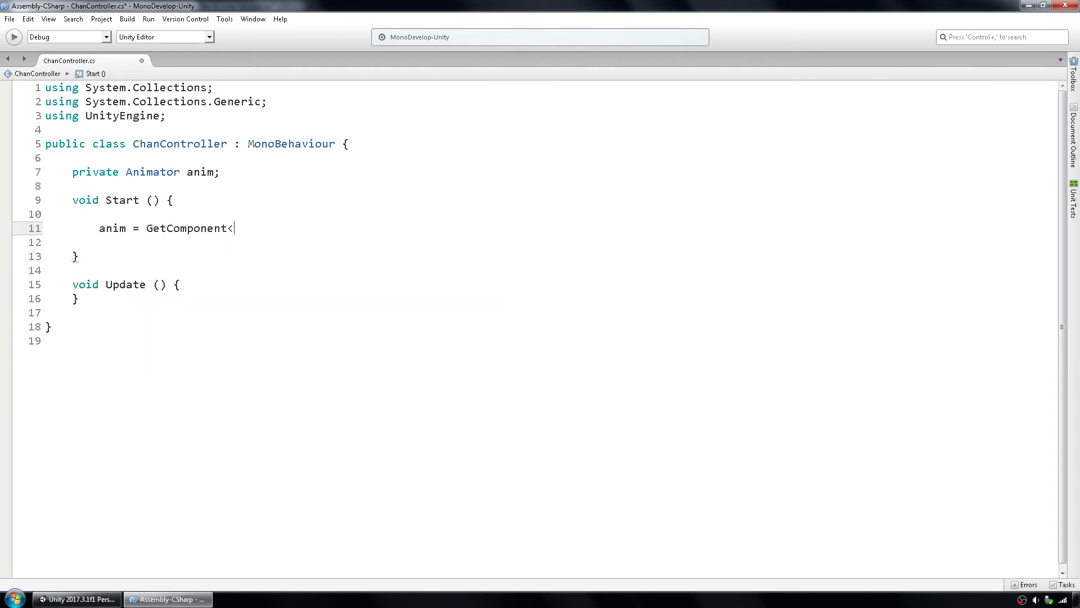
pyautogui.write('Anim')
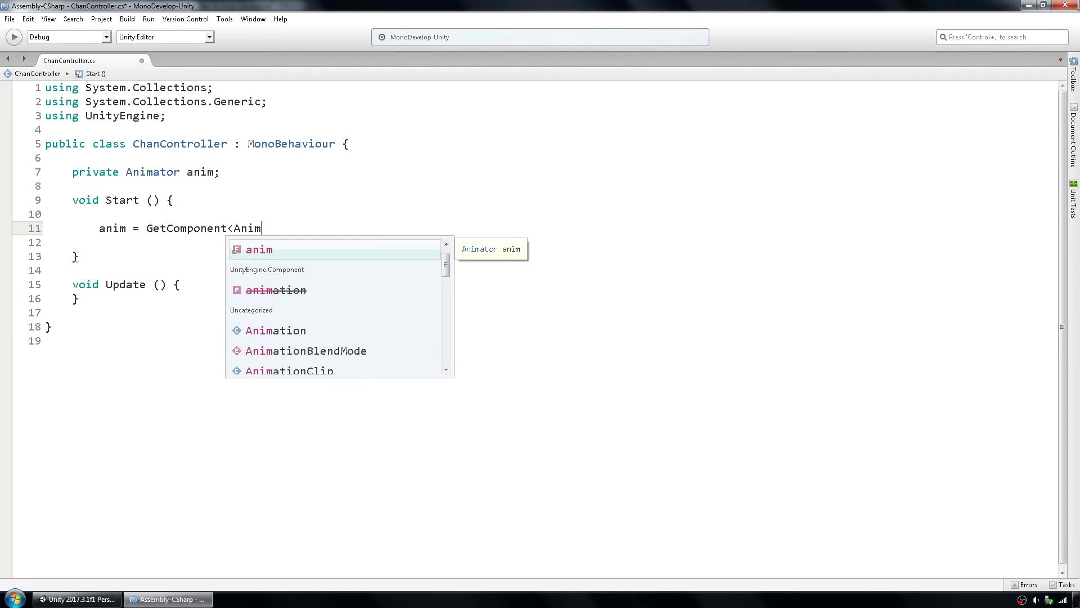
pyautogui.write('ator')
pyautogui.press('Escape')
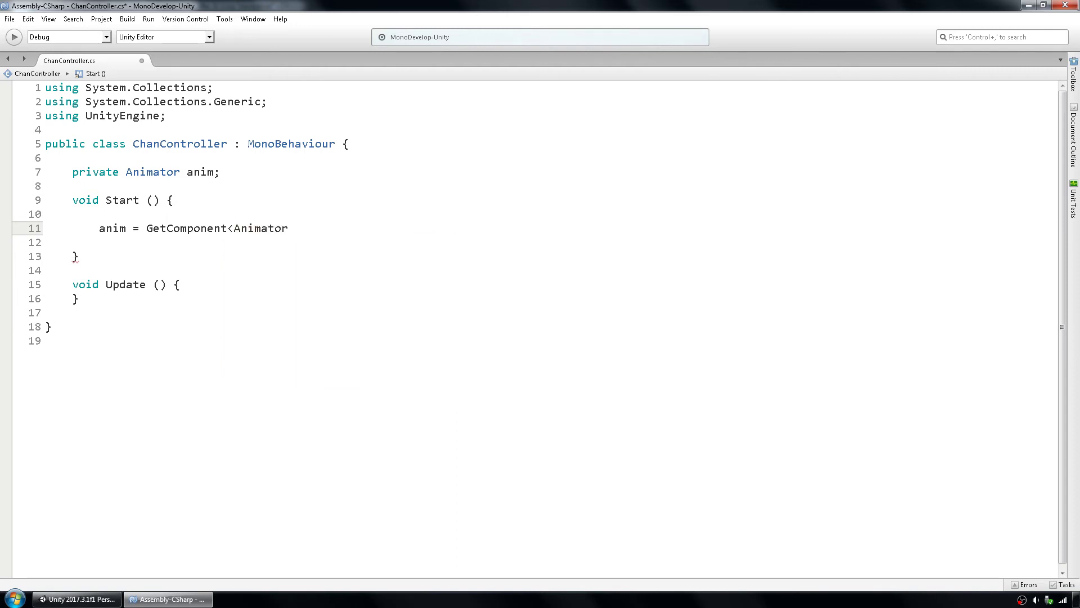
pyautogui.write('> ();')
# - Switch to Unity to view the Animator component on the unitychan object and return to the script in MonoDevelop
pyautogui.hotkey('alt', 'Tab')
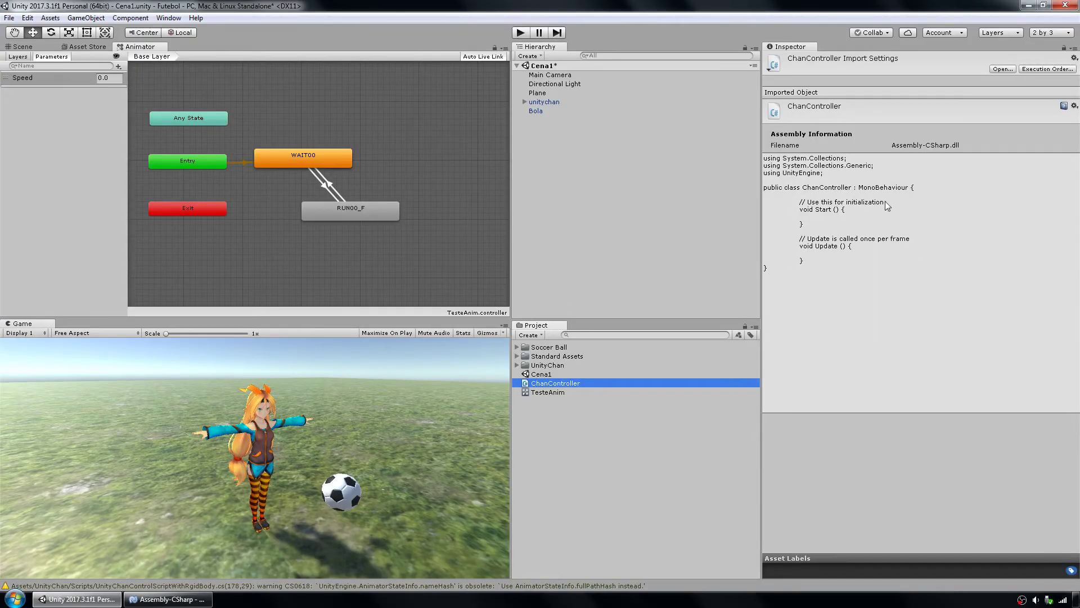
pyautogui.click(548, 103)
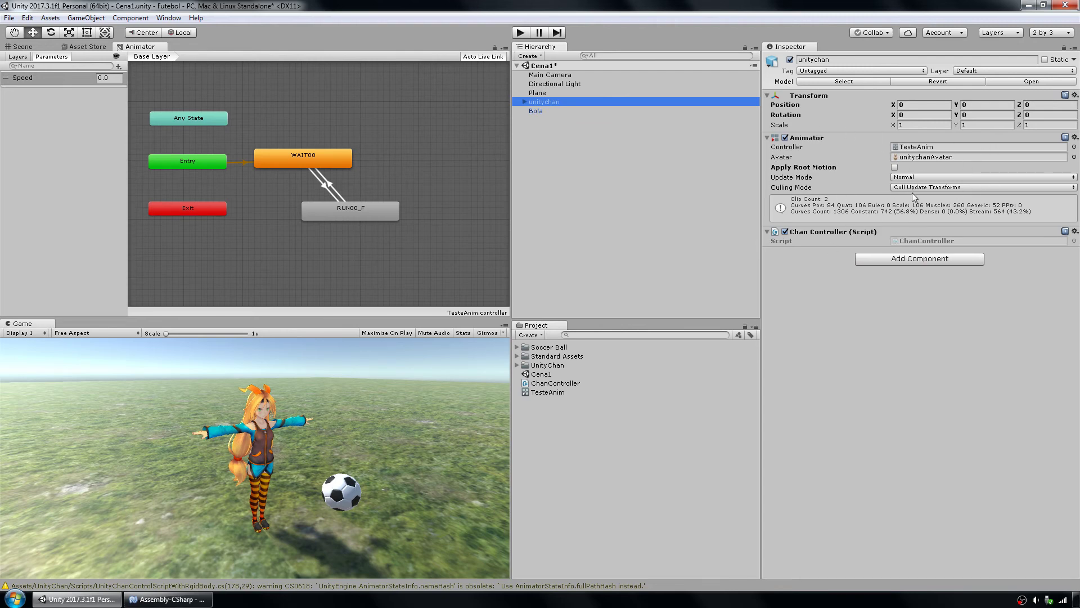
pyautogui.hotkey('alt', 'Tab')
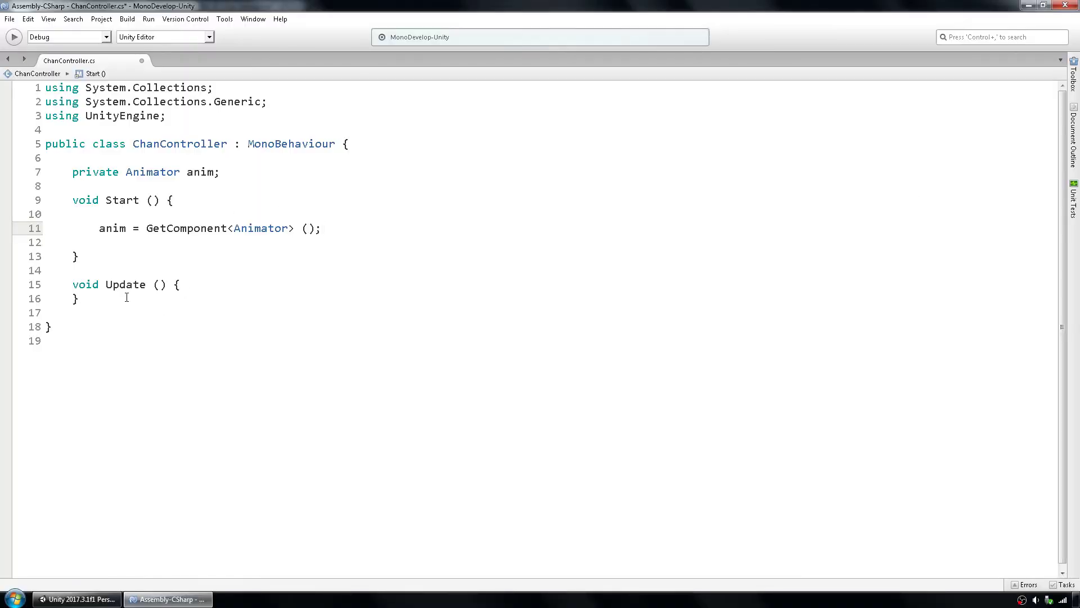
# - Add the statement Input.GetAxis("Vertical"); inside the Update method, with a blank line above and below it
pyautogui.click(127, 284)
pyautogui.press('End')
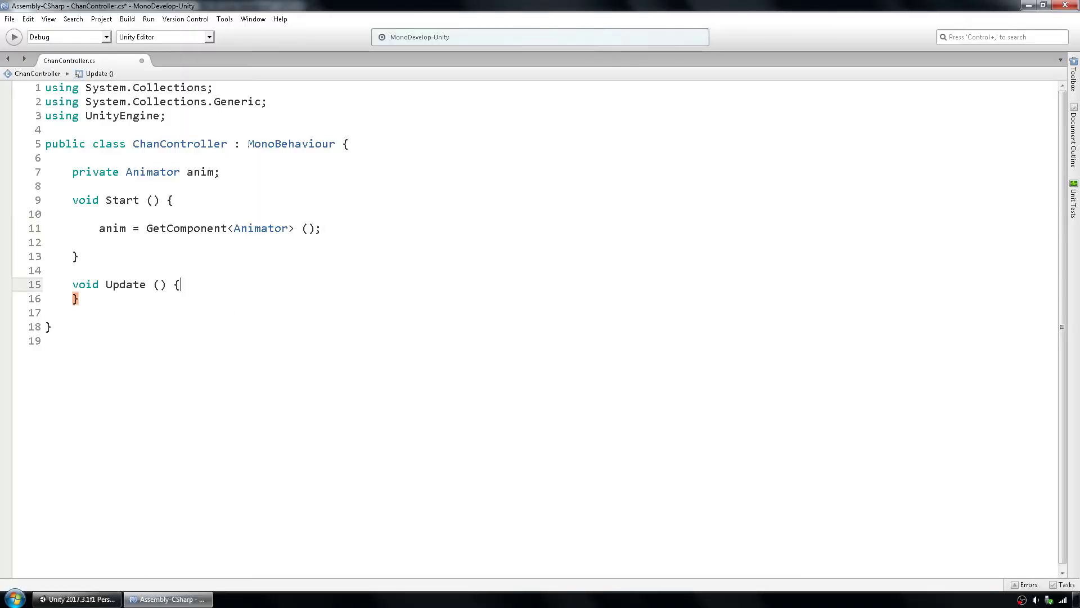
pyautogui.press('Return')
pyautogui.press('Return')
pyautogui.press('Return')
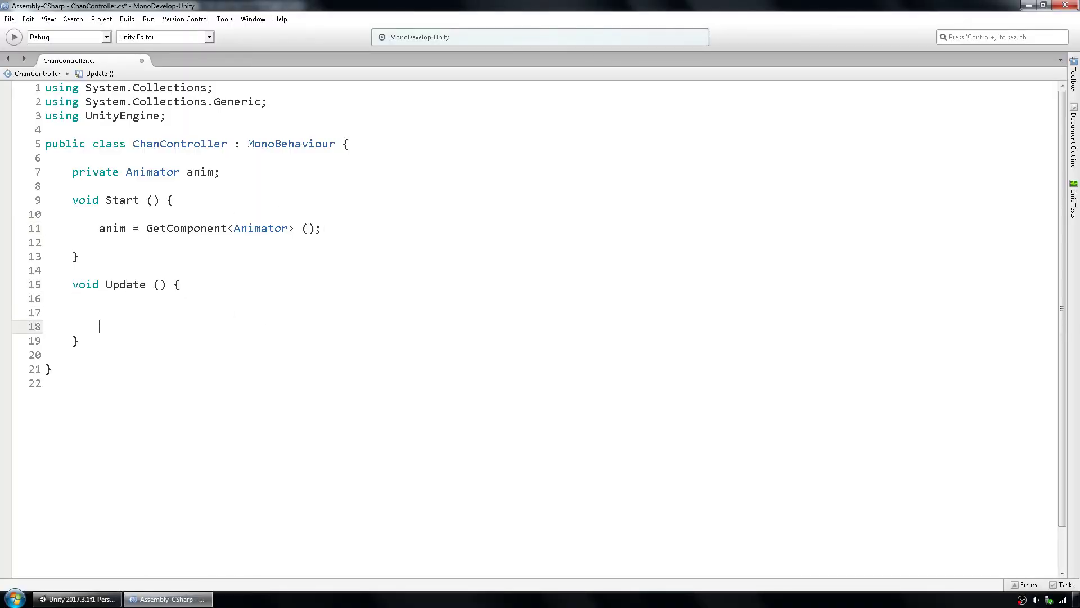
pyautogui.press('Up')
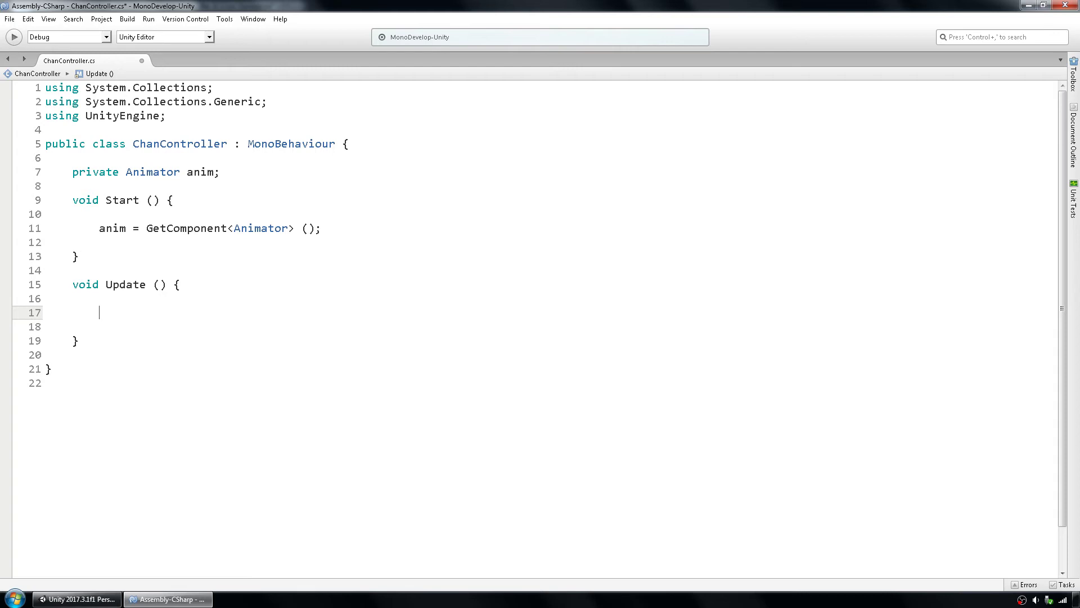
pyautogui.write('In')
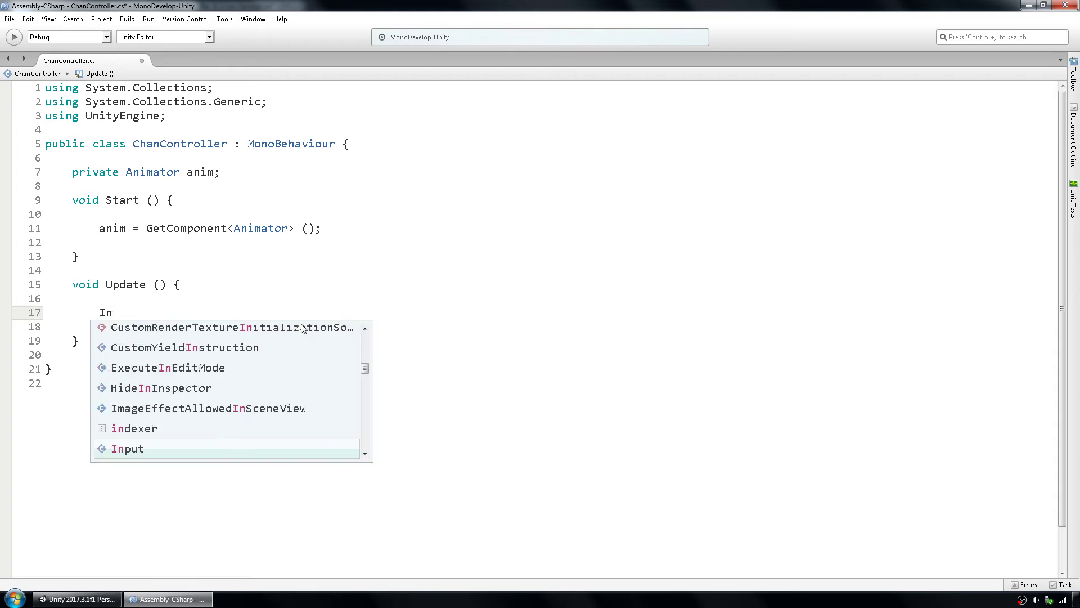
pyautogui.write('put.')
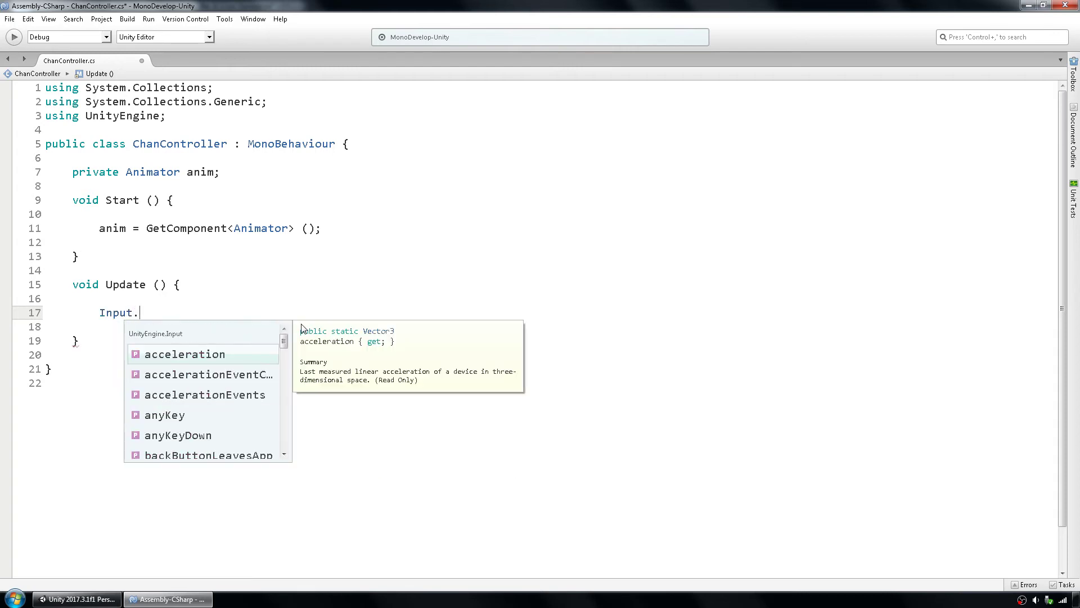
pyautogui.write('Getaxi')
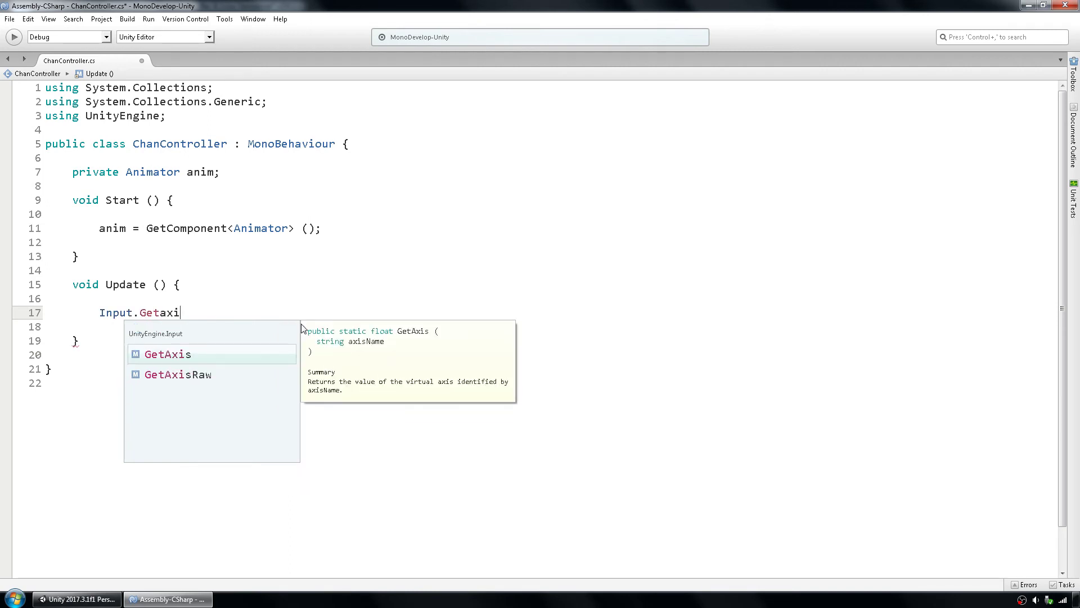
pyautogui.press('BackSpace')
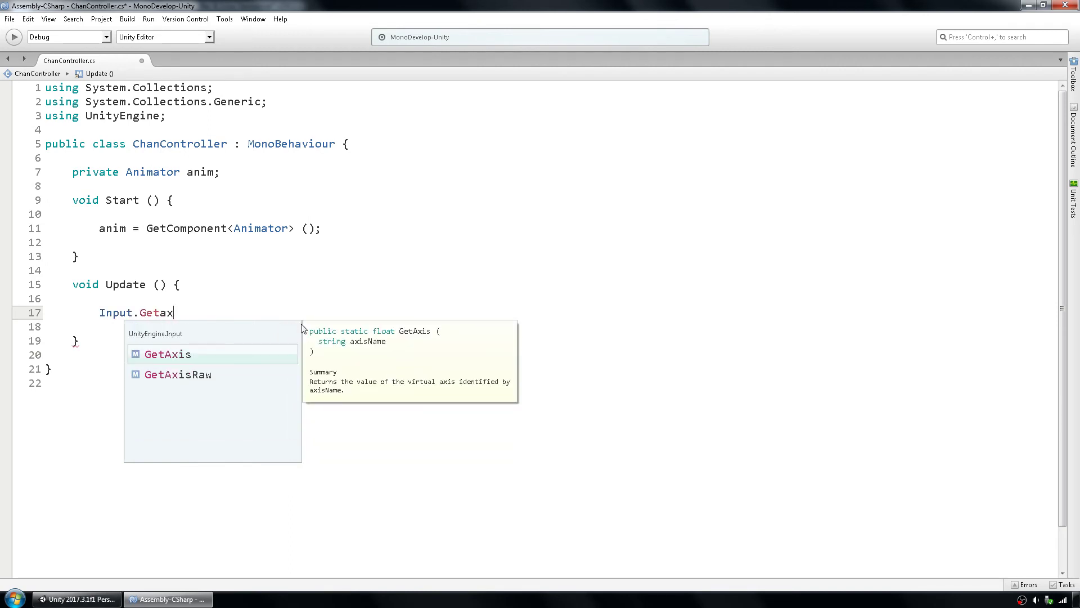
pyautogui.press('Return')
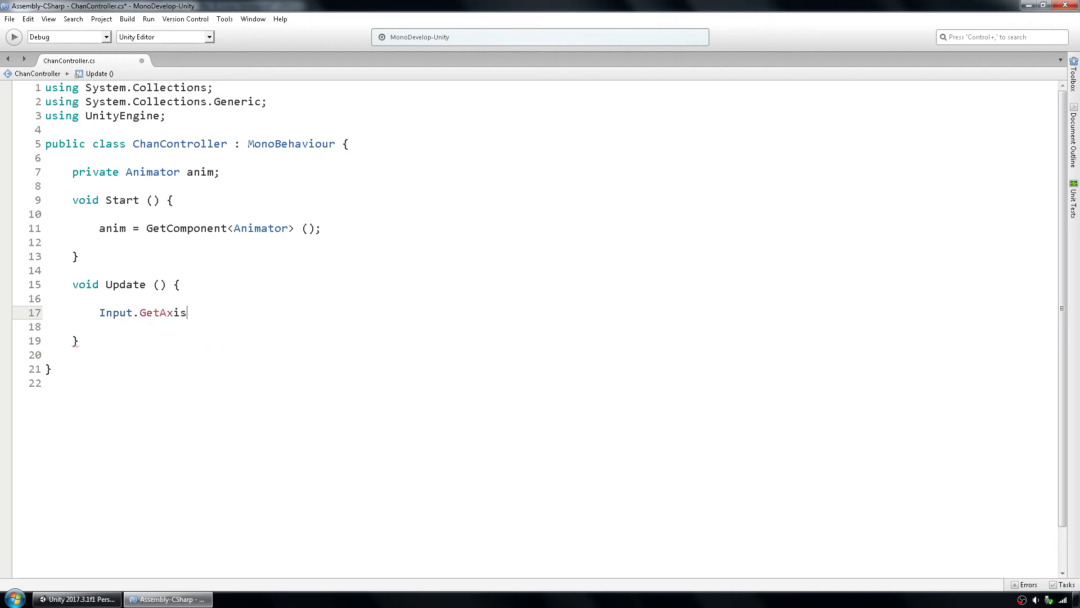
pyautogui.write('(')
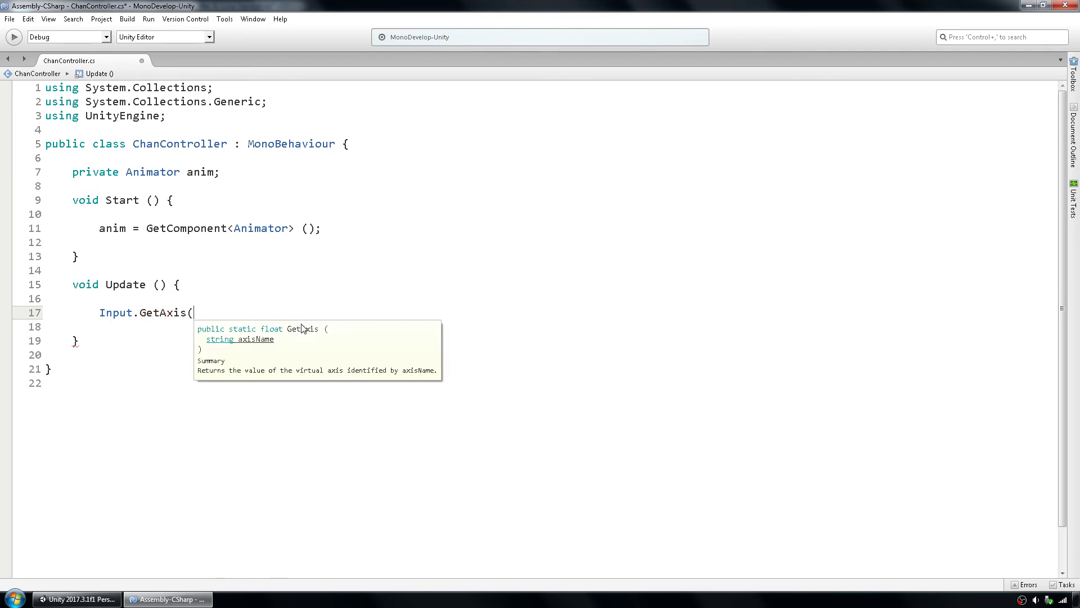
pyautogui.write('"Vertical")')
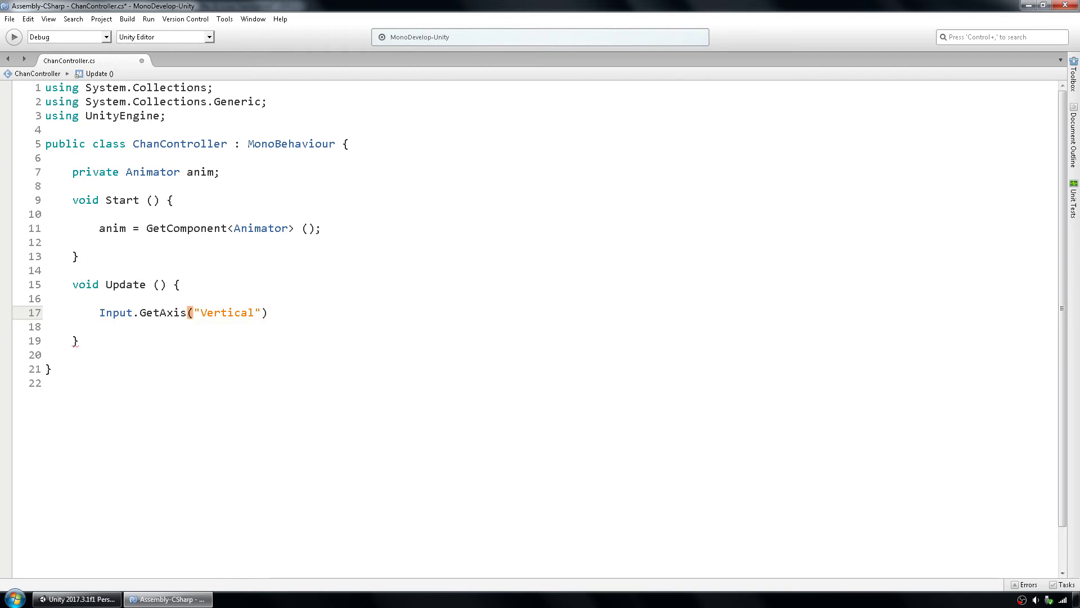
pyautogui.write(';')
# - Switch to Unity and examine the settings of both Vertical axes in the project's Input settings
pyautogui.click(94, 600)
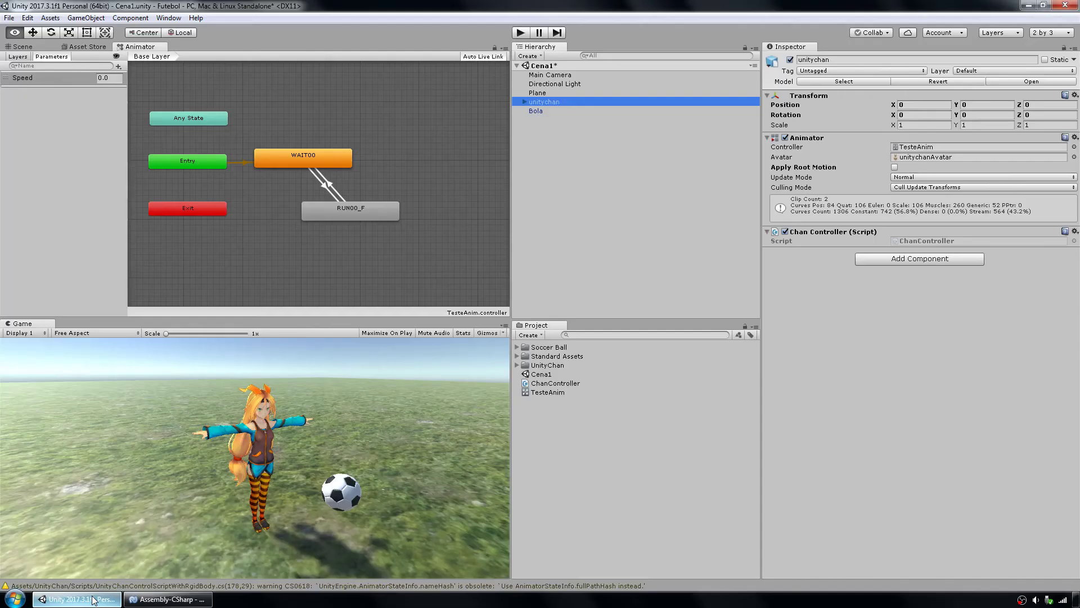
pyautogui.click(31, 19)
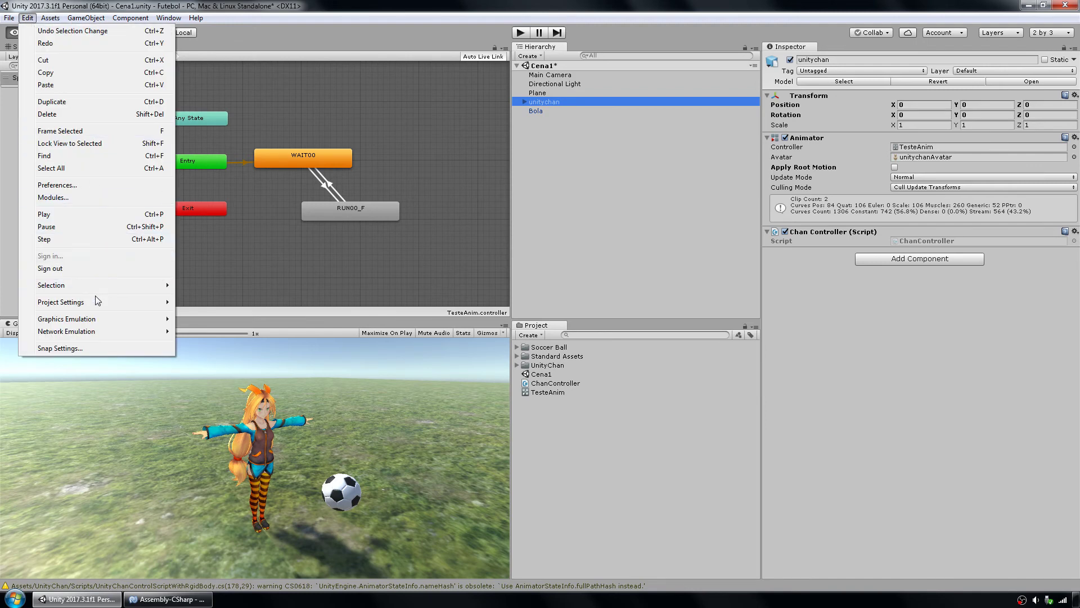
pyautogui.moveTo(91, 307)
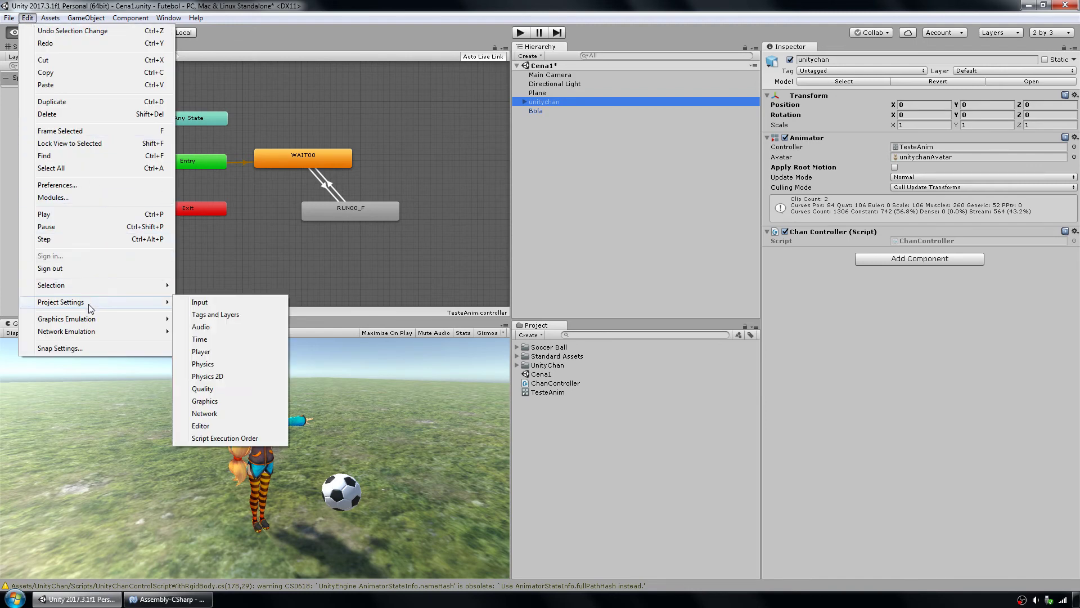
pyautogui.click(200, 302)
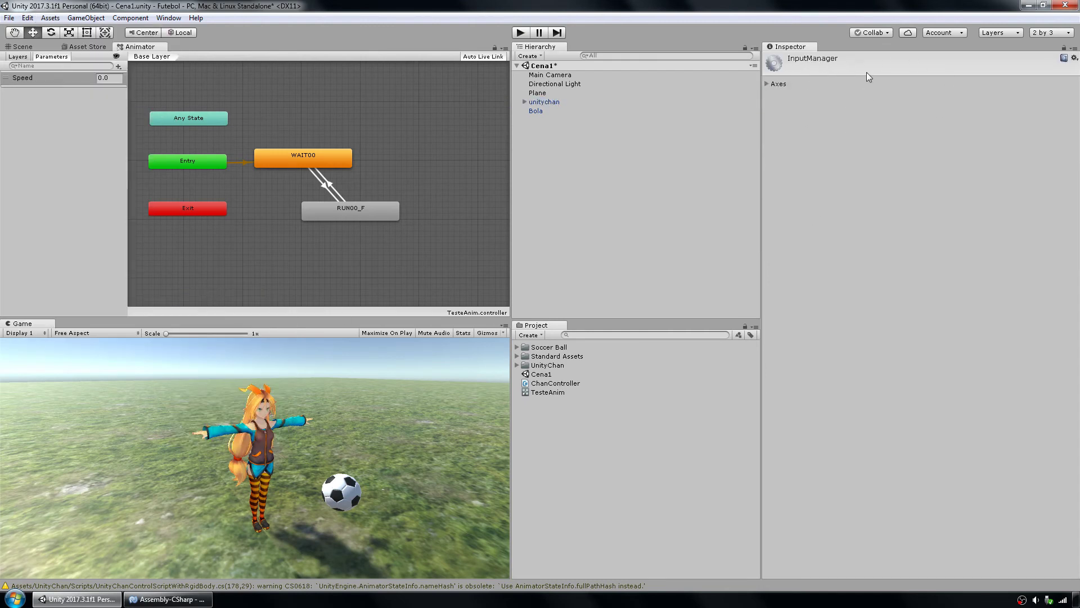
pyautogui.click(767, 84)
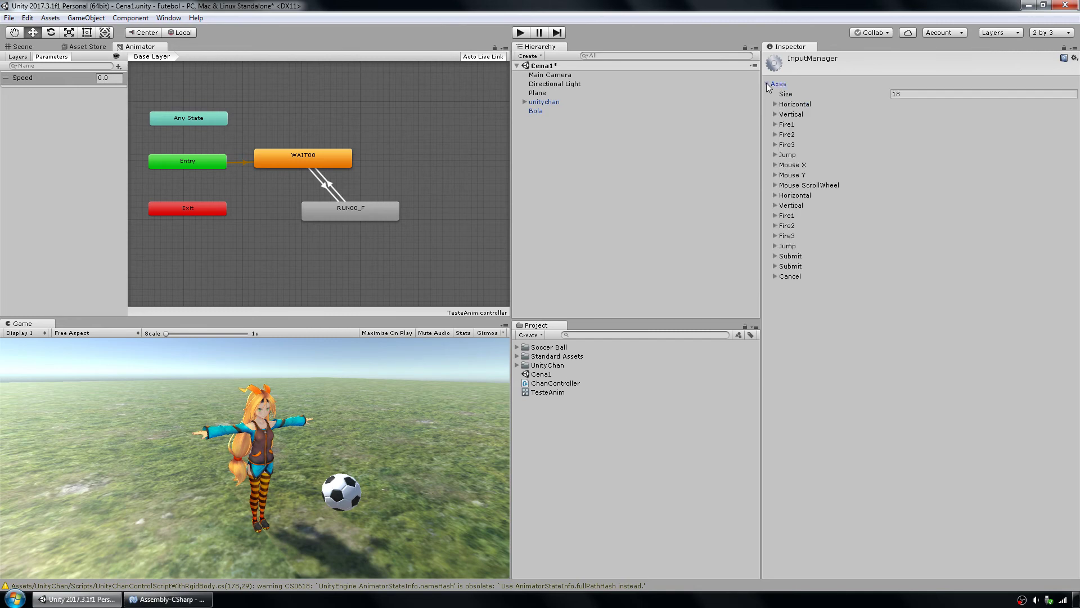
pyautogui.click(790, 114)
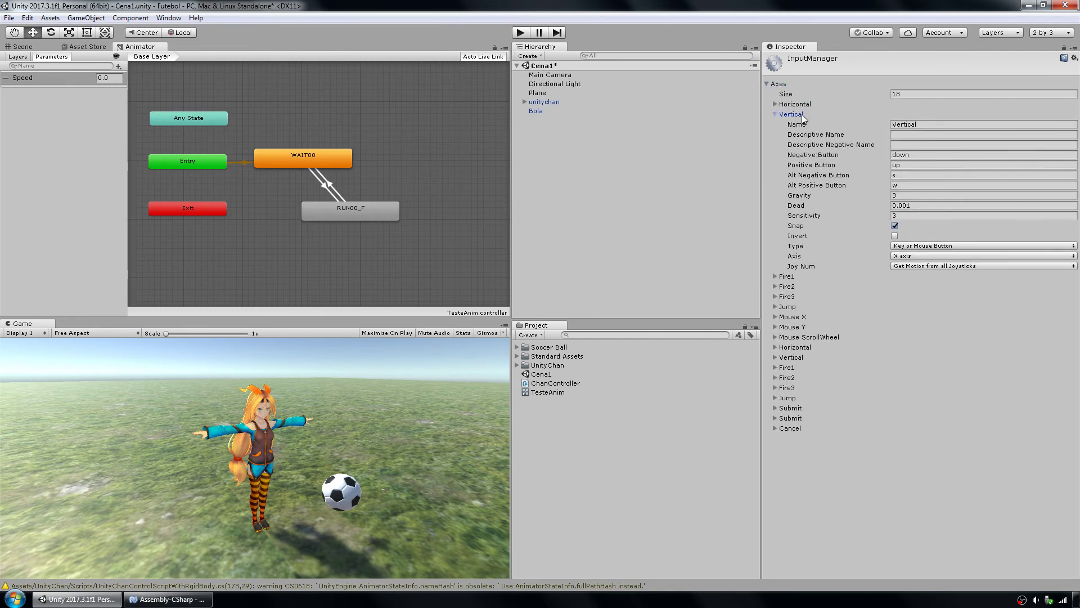
pyautogui.click(802, 356)
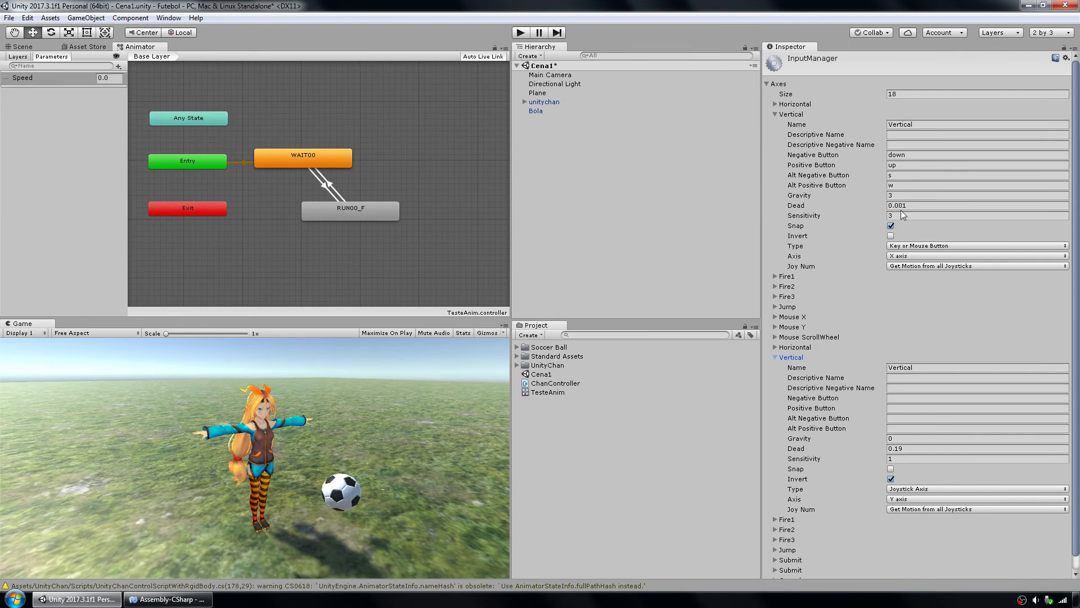
pyautogui.scroll(-1, 982, 301)
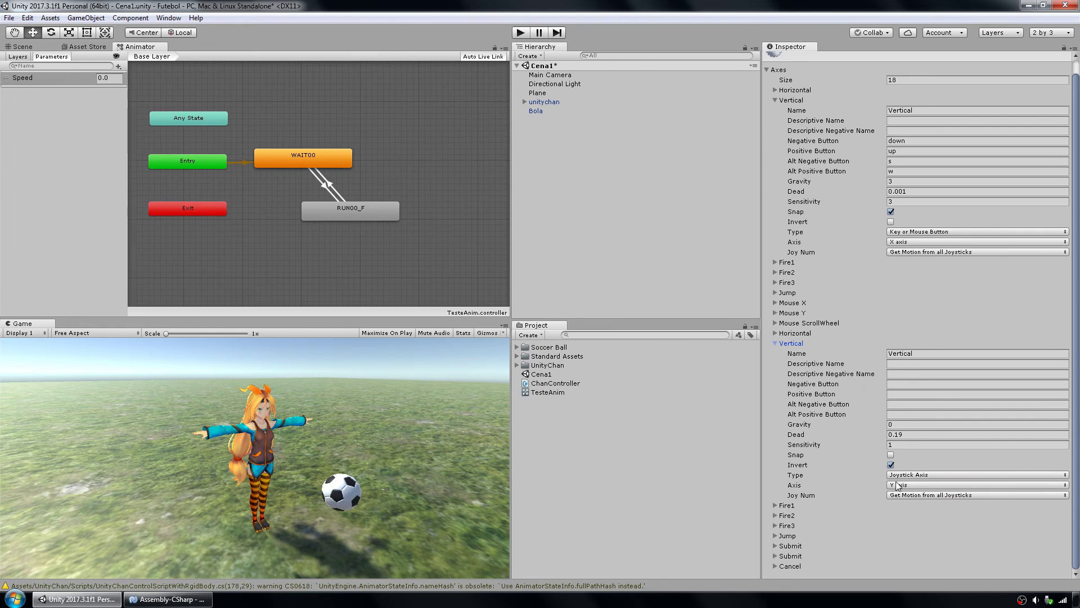
# - Return to the script in MonoDevelop and begin the call anim.SetFloat("Speed", two lines below the Input.GetAxis statement in Update
pyautogui.click(167, 599)
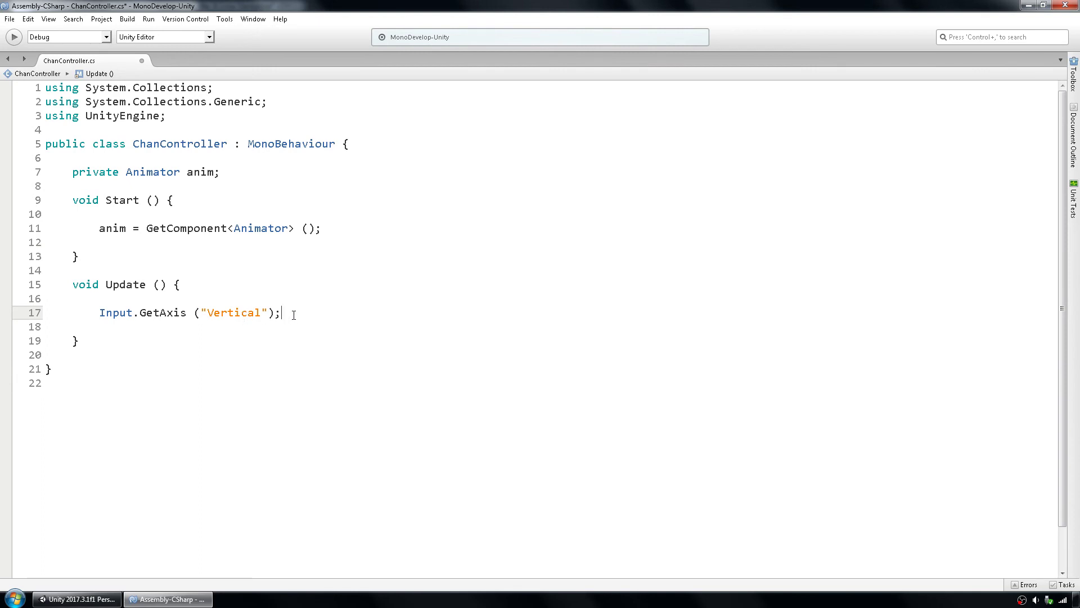
pyautogui.press('Return')
pyautogui.press('Return')
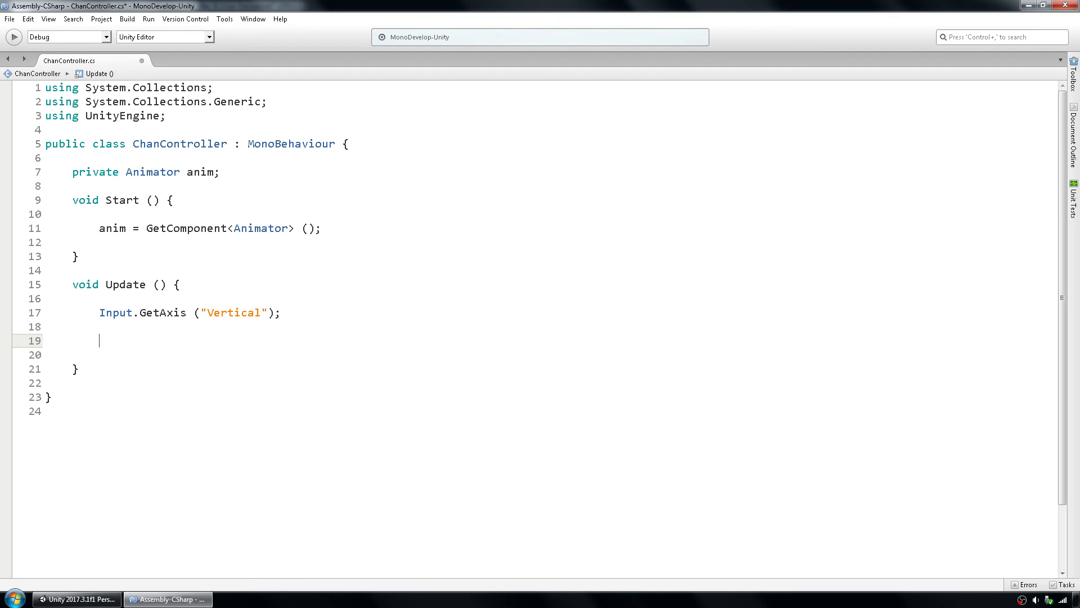
pyautogui.write('anim')
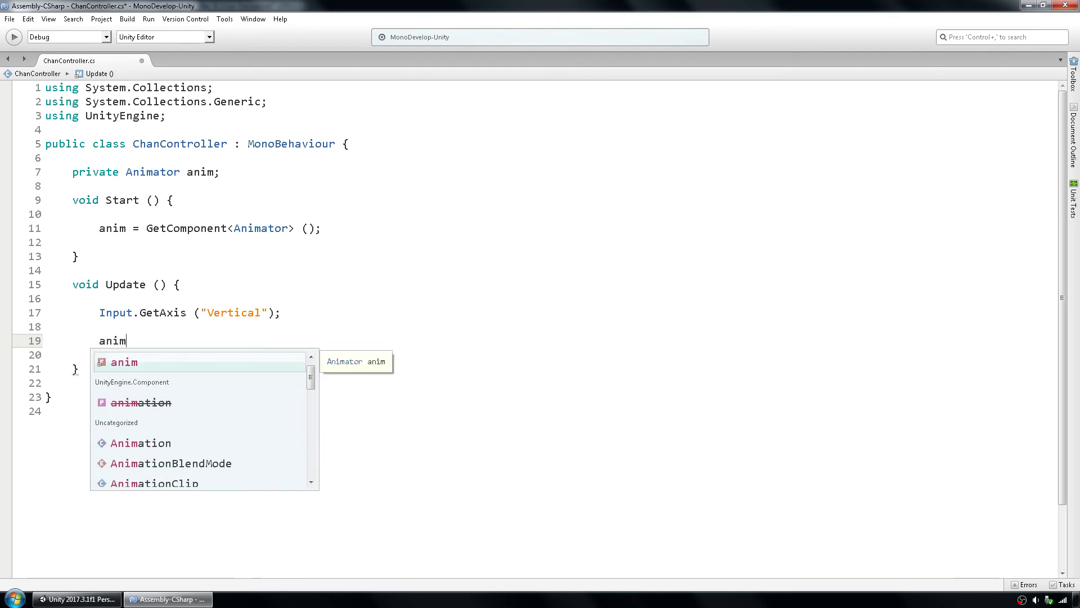
pyautogui.write('.setf')
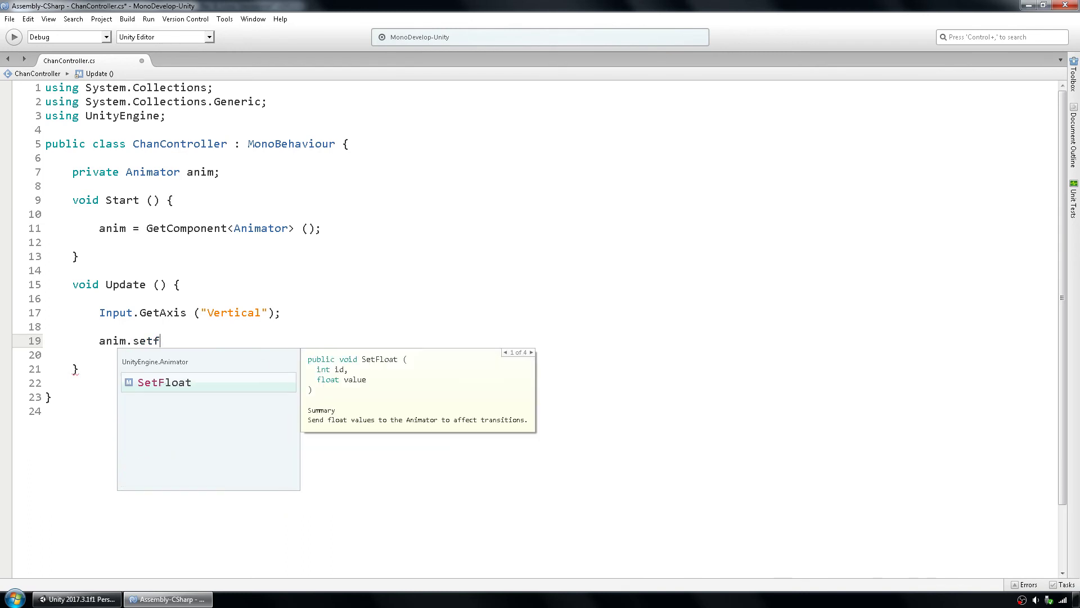
pyautogui.write('lo')
pyautogui.press('Return')
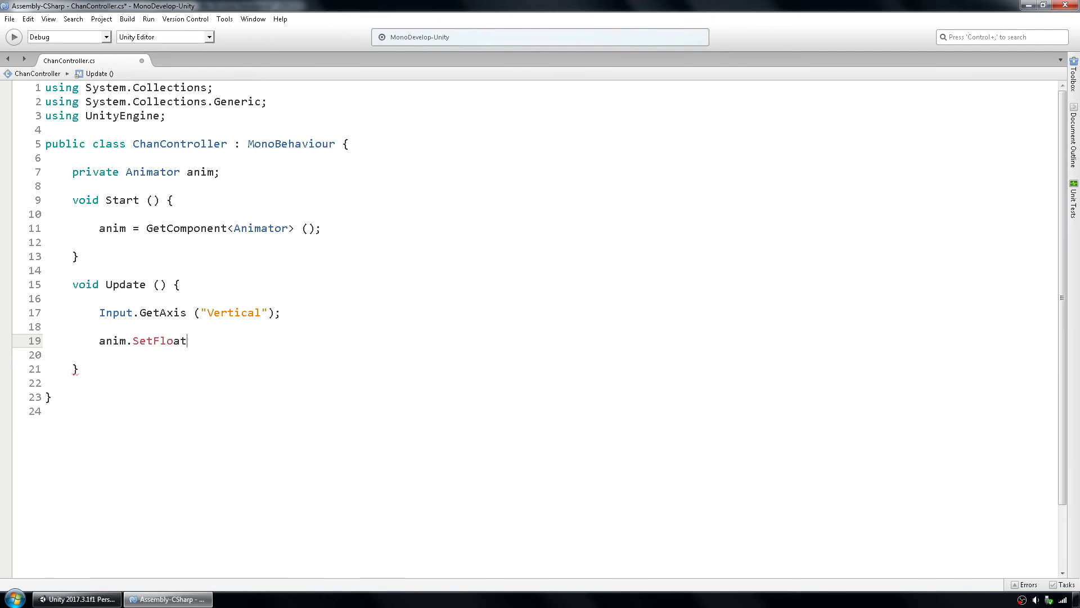
pyautogui.write('(')
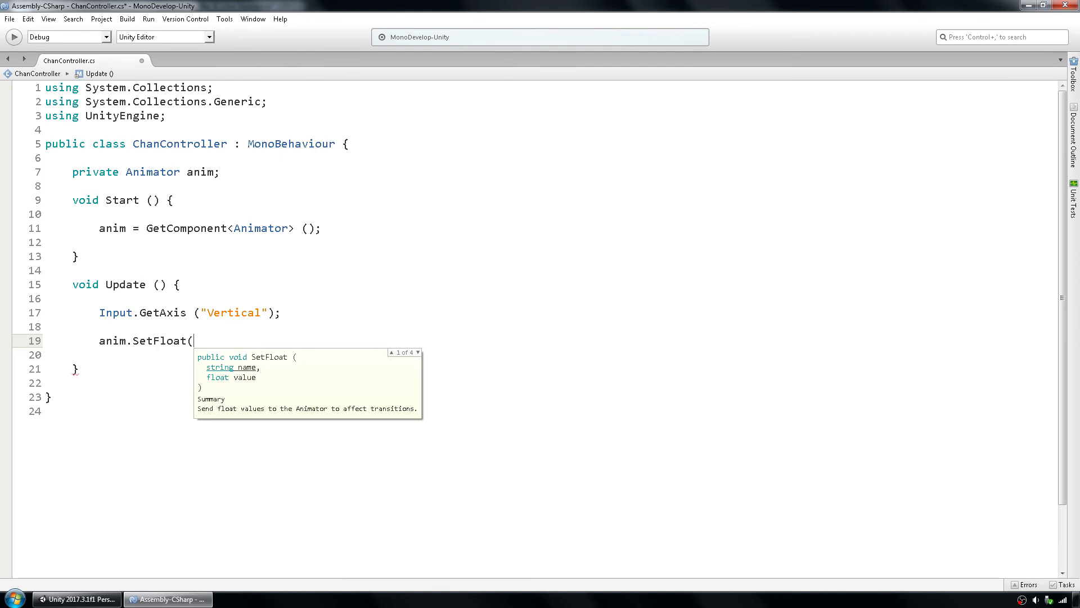
pyautogui.write('"Speed",')
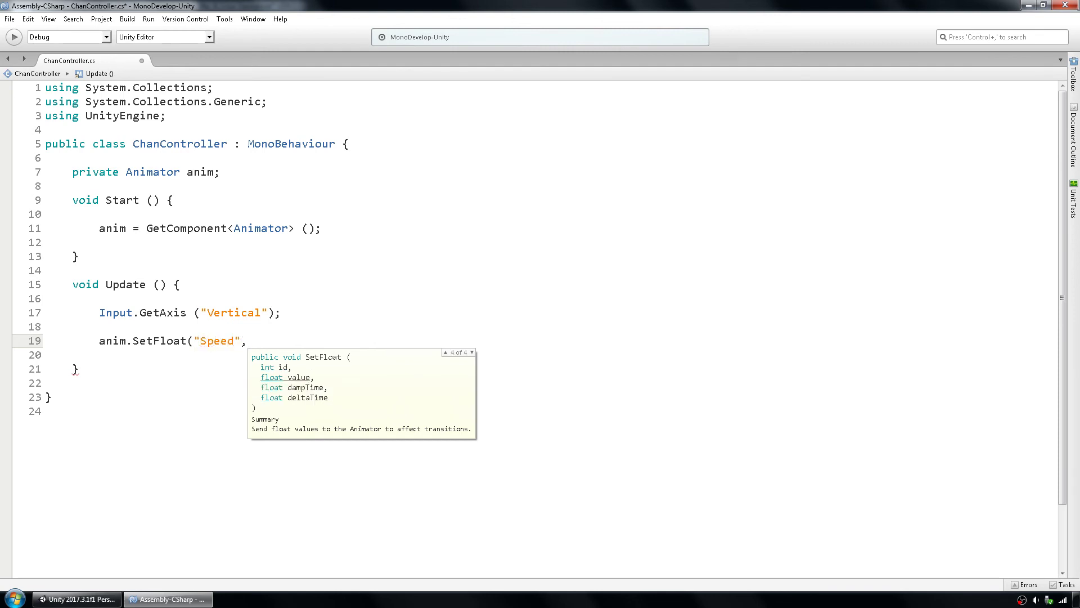
# - Move the Input.GetAxis ("Vertical") expression, without its semicolon, into the SetFloat call as the second argument
pyautogui.click(274, 309)
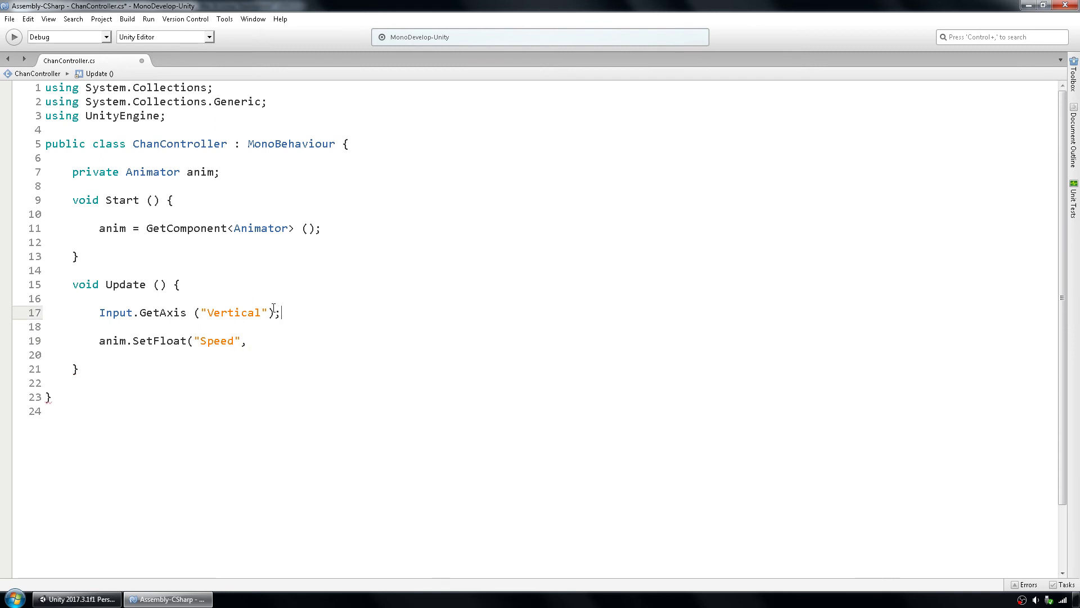
pyautogui.hotkey('shift', 'Home')
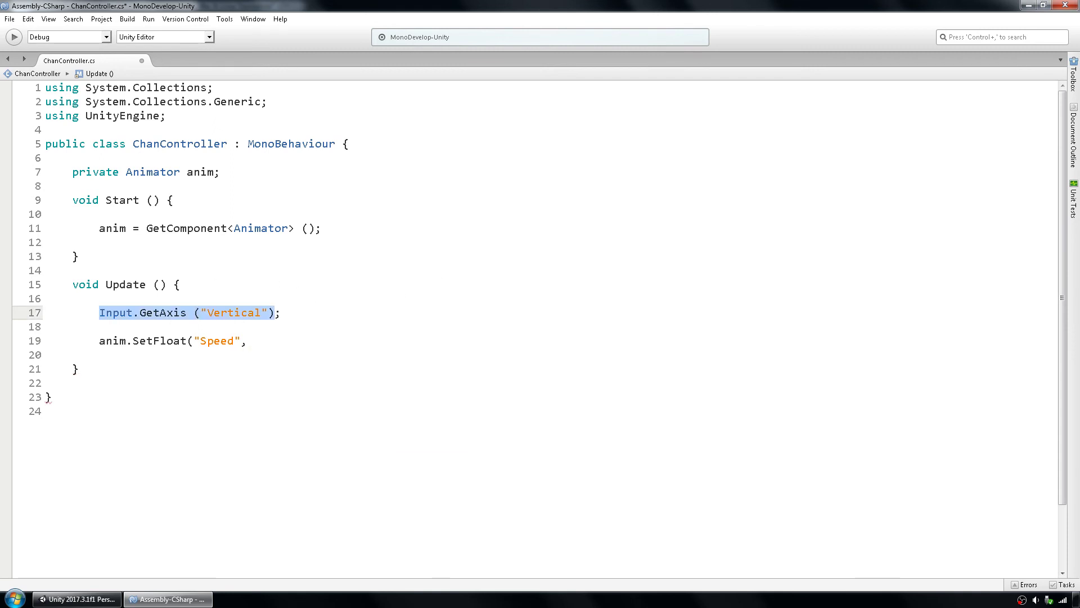
pyautogui.hotkey('ctrl', 'x')
pyautogui.press('Down')
pyautogui.press('Down')
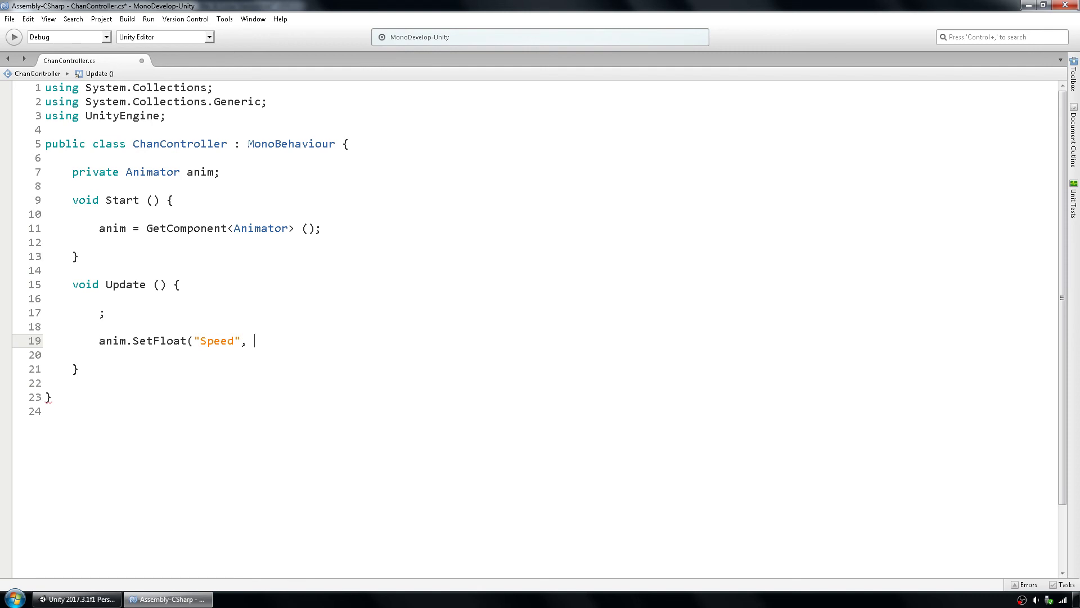
pyautogui.hotkey('ctrl', 'v')
# - Remove the leftover semicolon and surplus blank lines above the SetFloat call in the Update method
pyautogui.press('Up')
pyautogui.press('Up')
pyautogui.press('Delete')
pyautogui.press('Delete')
pyautogui.press('Delete')
pyautogui.press('Delete')
pyautogui.press('Delete')
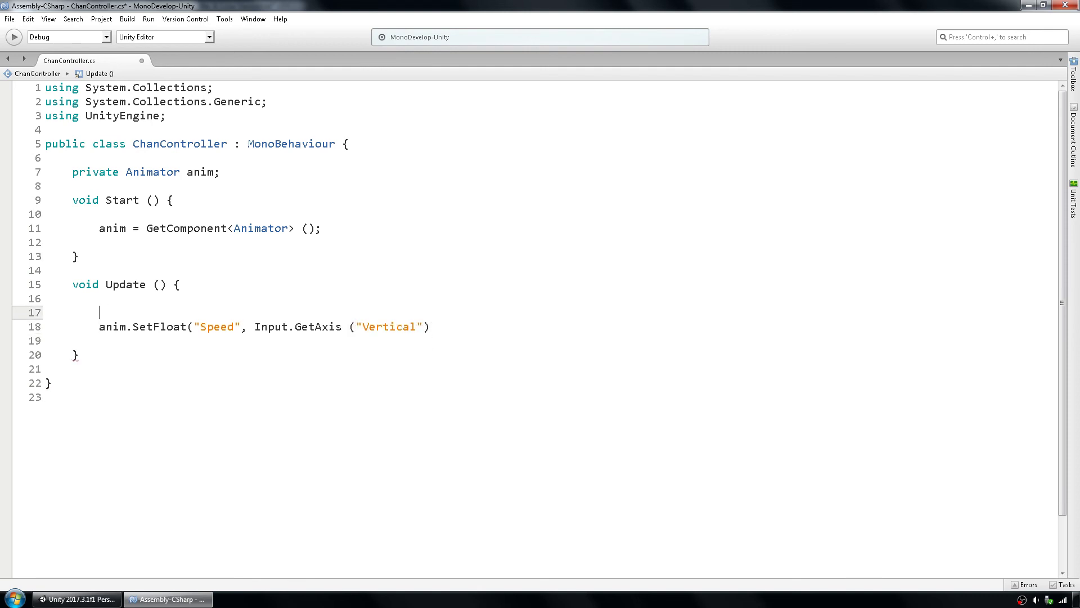
pyautogui.press('Delete')
pyautogui.press('Delete')
pyautogui.press('Delete')
pyautogui.press('Delete')
pyautogui.press('Delete')
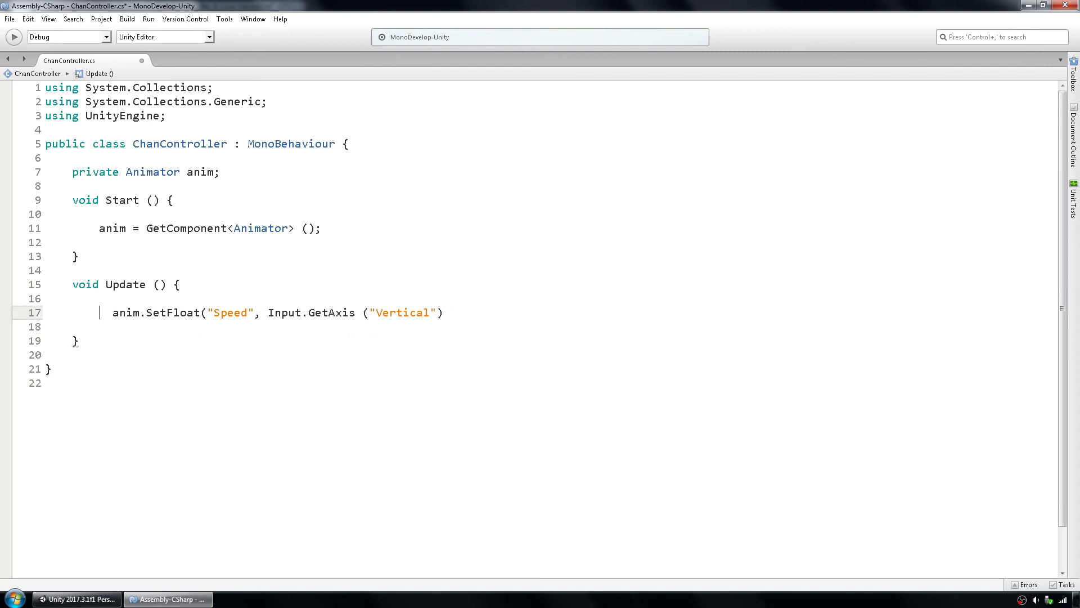
# - Close the SetFloat statement with ");" and save the ChanController script
pyautogui.press('End')
pyautogui.write(');')
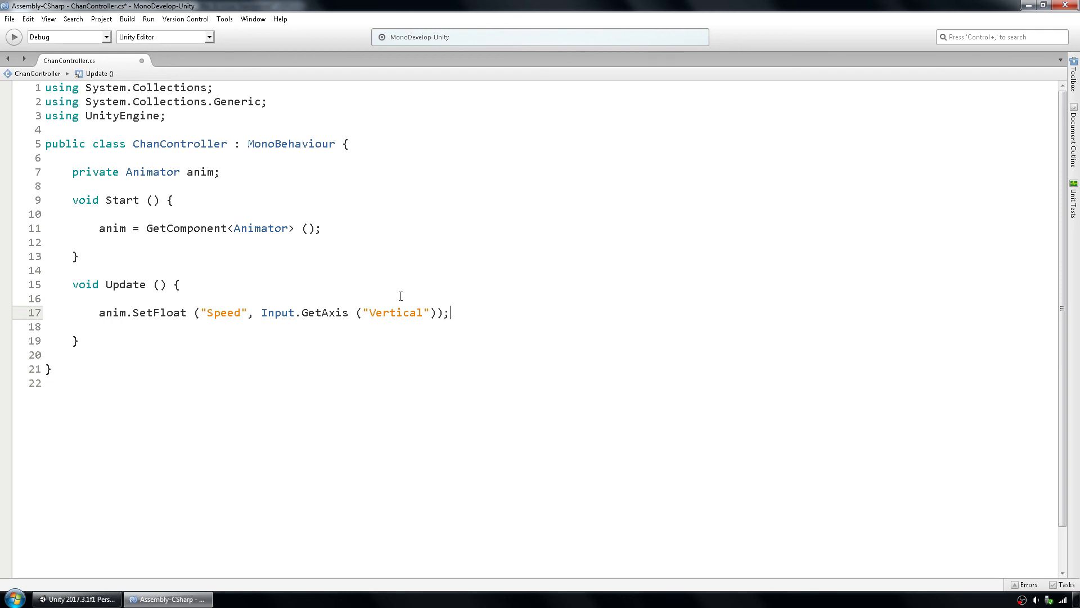
pyautogui.hotkey('ctrl', 's')
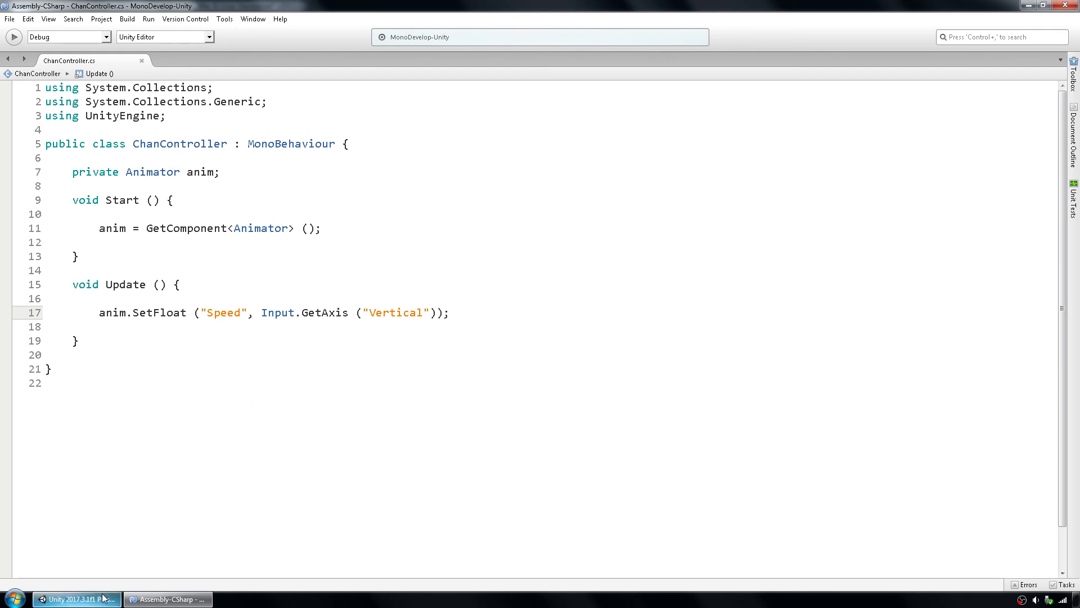
# - Switch to Unity, select the unitychan object in the scene and start Play mode
pyautogui.click(76, 599)
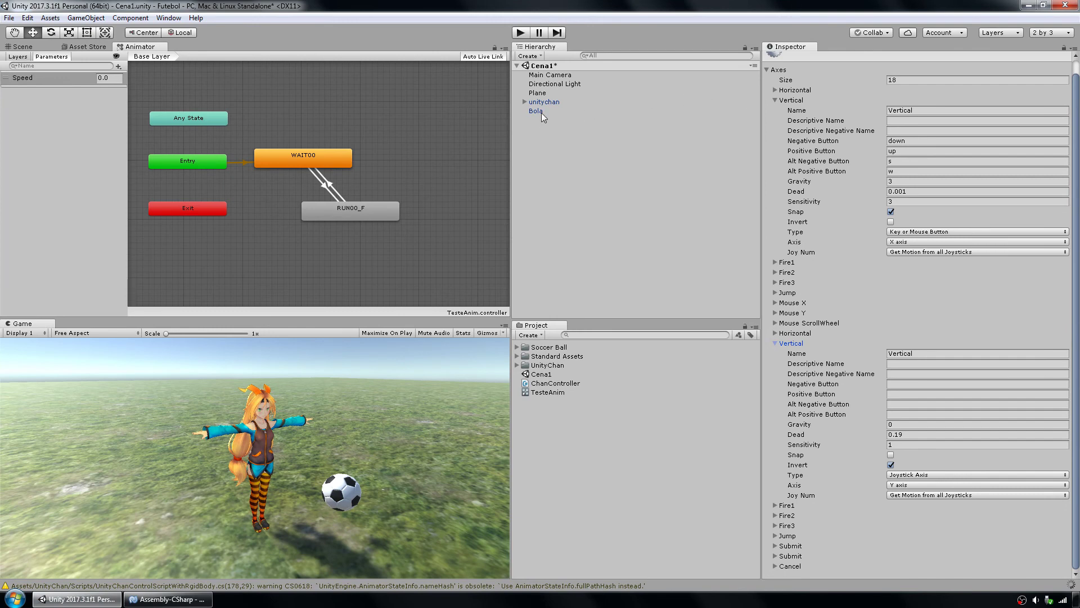
pyautogui.click(551, 102)
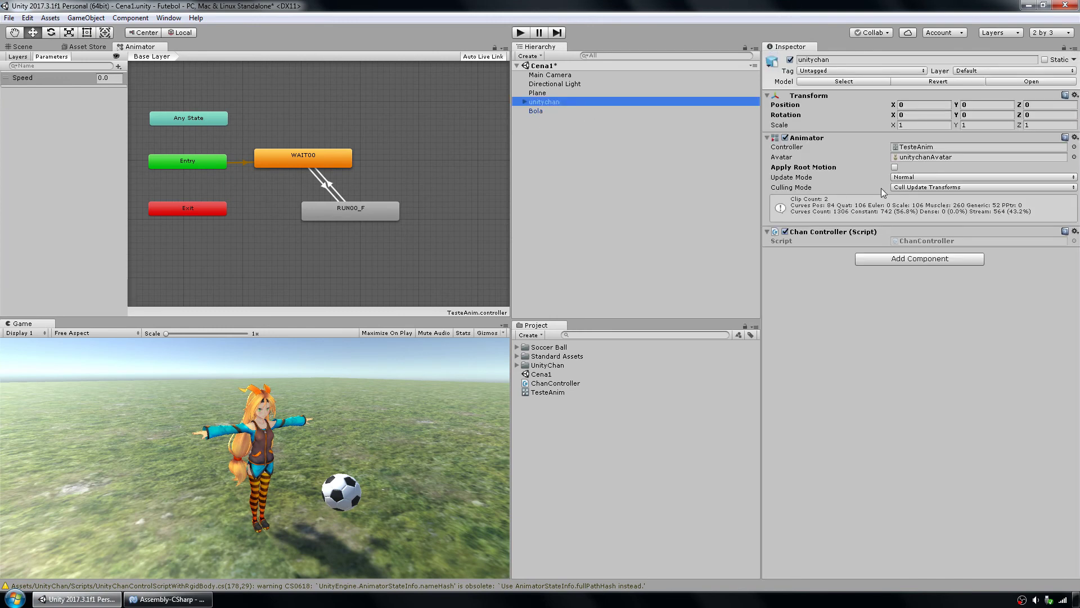
pyautogui.click(521, 33)
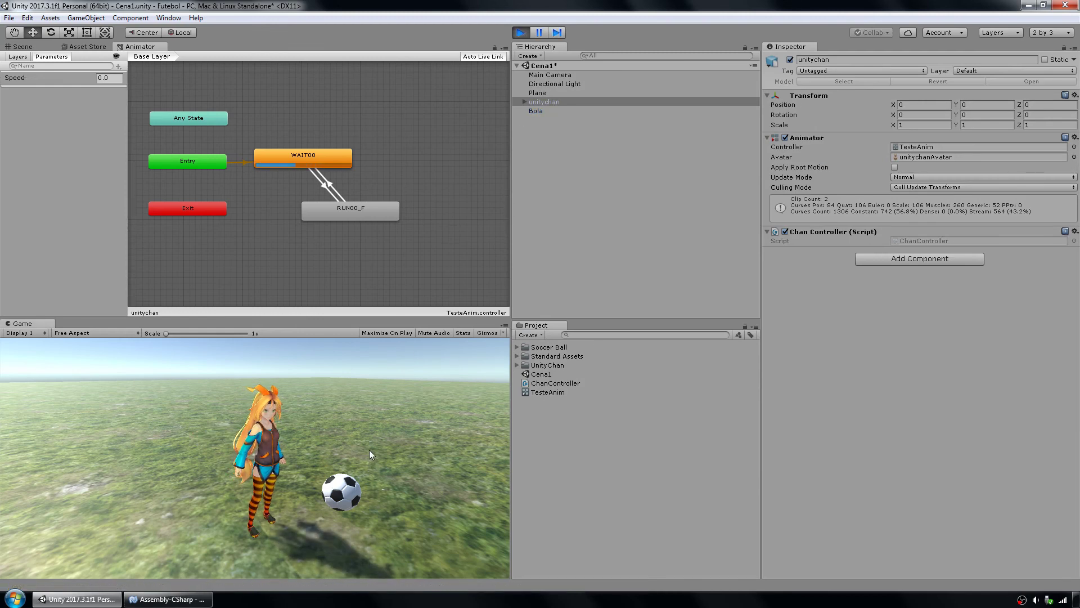
# - Test the character by repeatedly giving and releasing forward Vertical input, watching the Speed parameter and the WAIT00/RUN00_F states
pyautogui.press('Up')
pyautogui.press('Up')
pyautogui.press('Up')
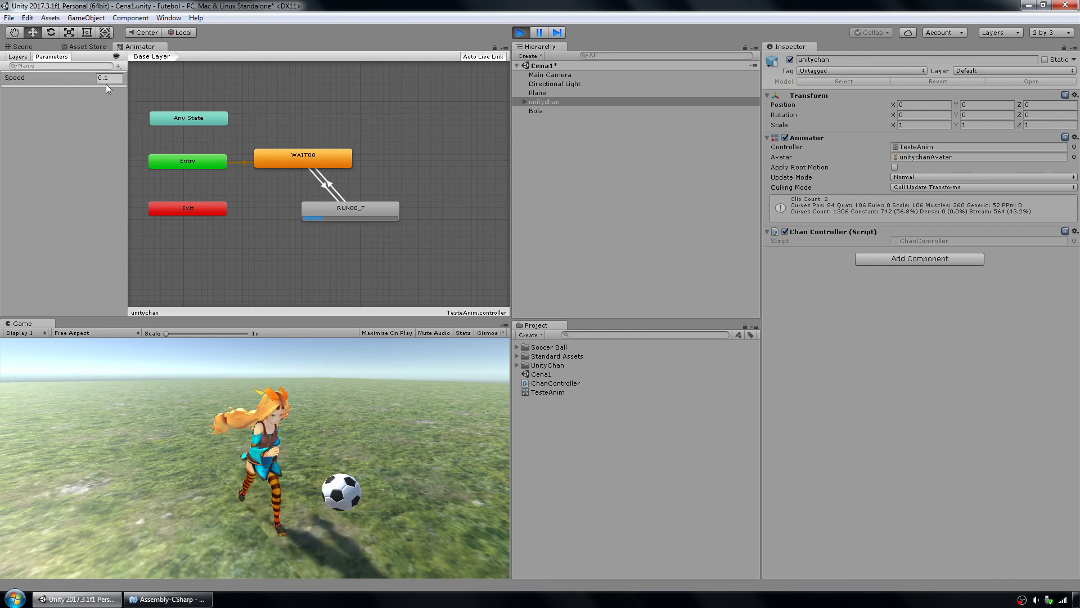
pyautogui.press('Up')
pyautogui.press('Up')
pyautogui.press('Up')
pyautogui.press('Up')
pyautogui.press('Up')
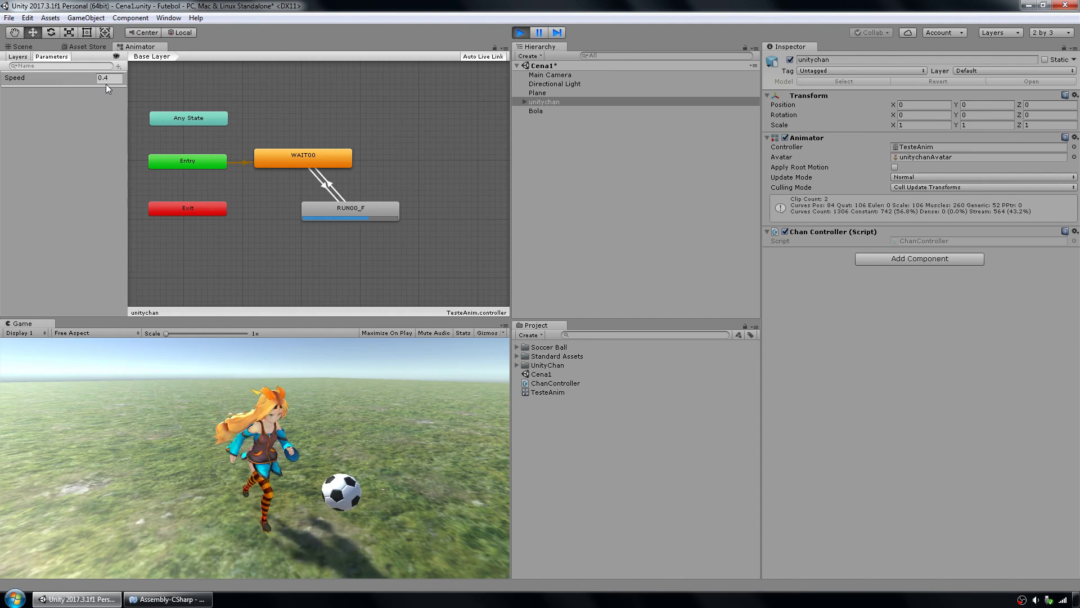
pyautogui.press('Up')
pyautogui.press('Up')
pyautogui.press('Up')
pyautogui.press('Up')
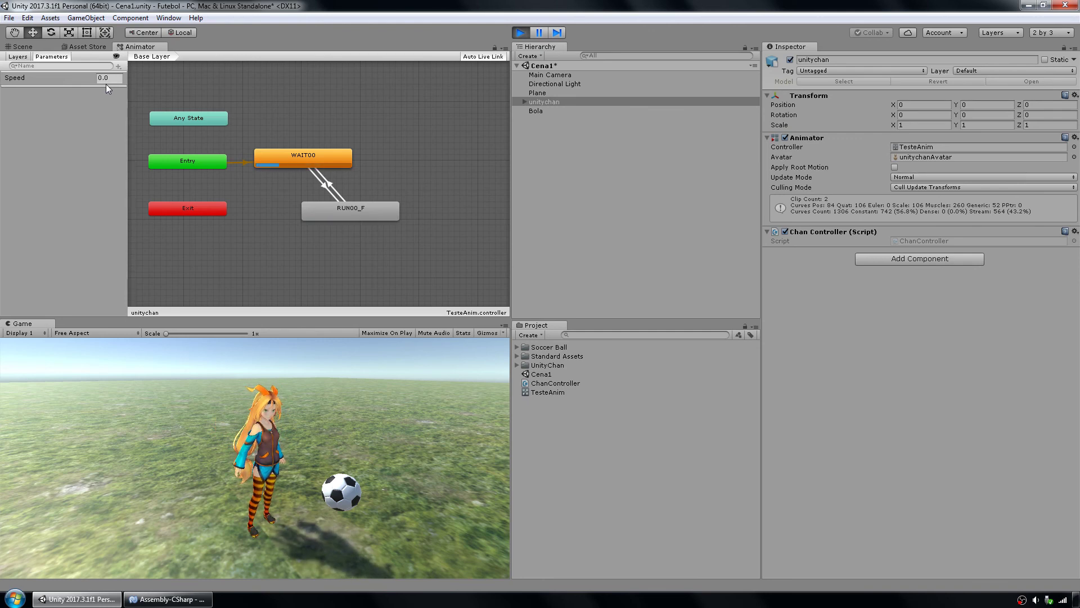
pyautogui.press('Up')
pyautogui.press('Up')
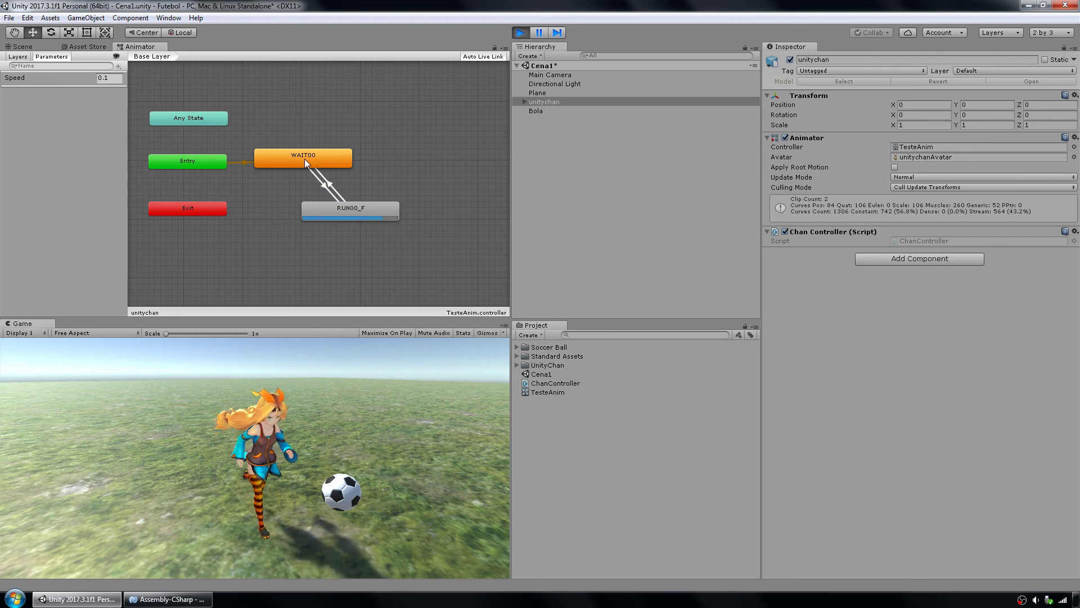
pyautogui.press('Up')
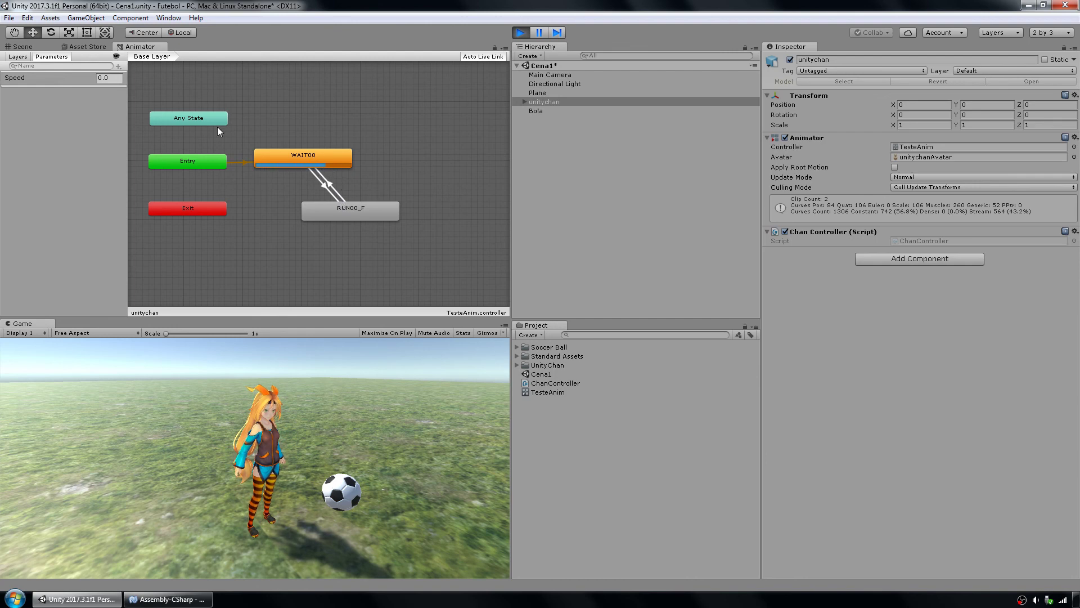
pyautogui.press('Up')
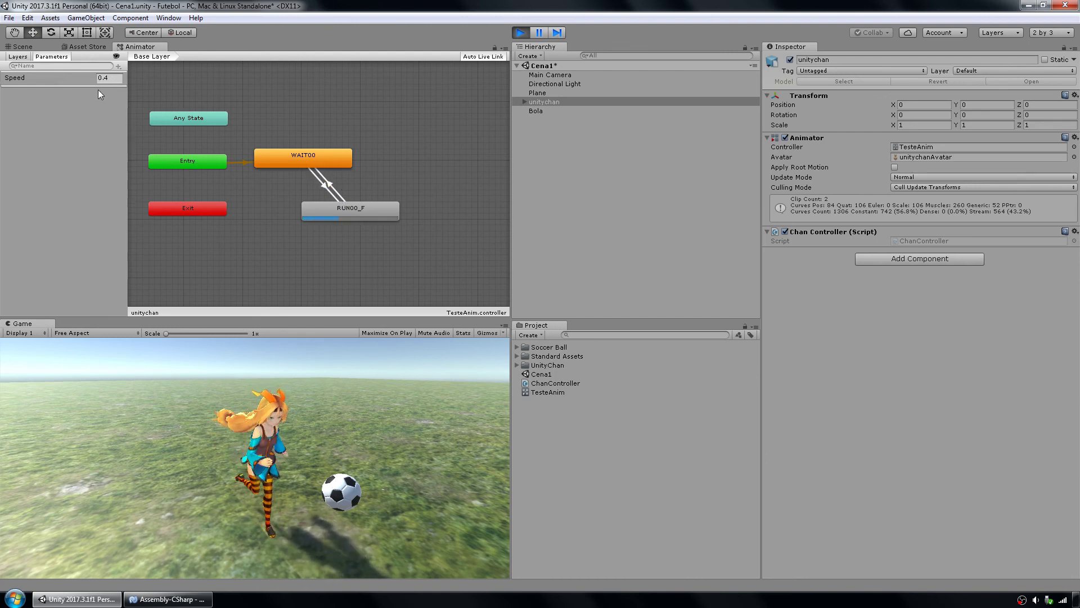
pyautogui.press('Up')
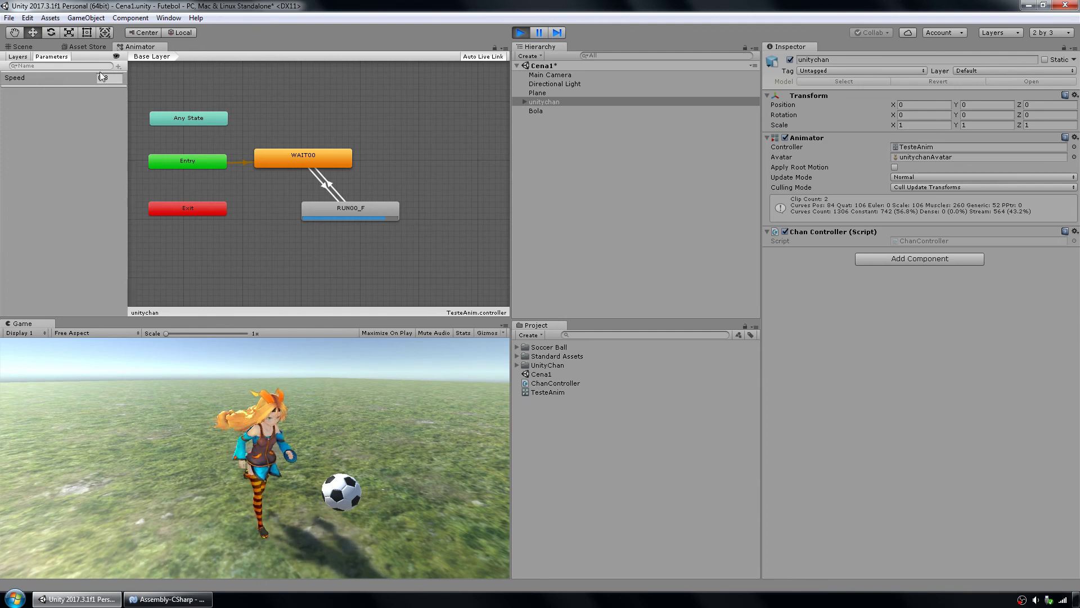